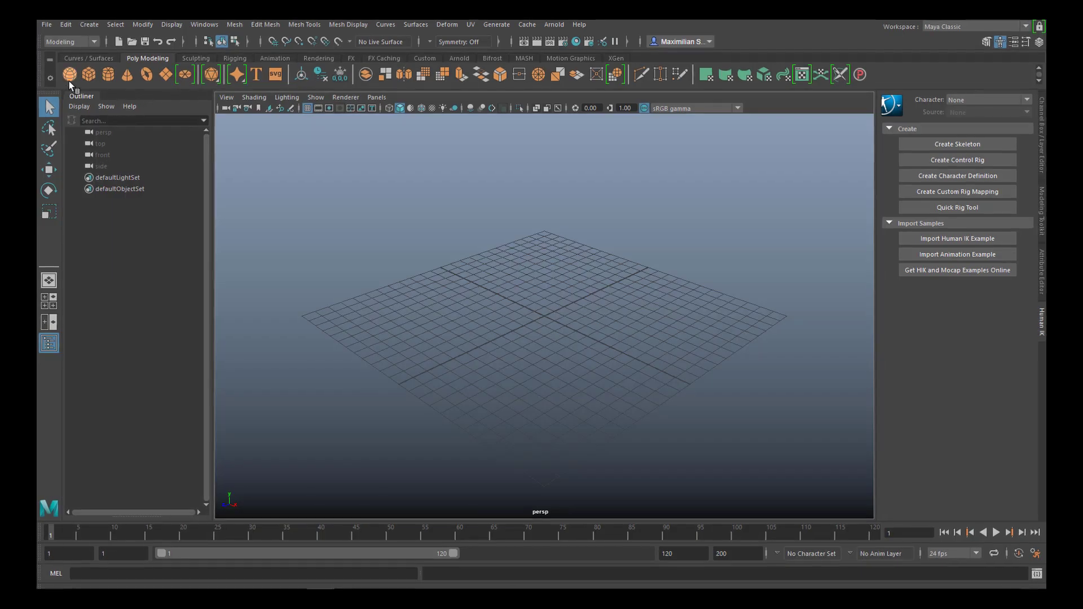
Step: Create a polygon sphere at the origin and a polygon plane raised just above it
click(67, 74)
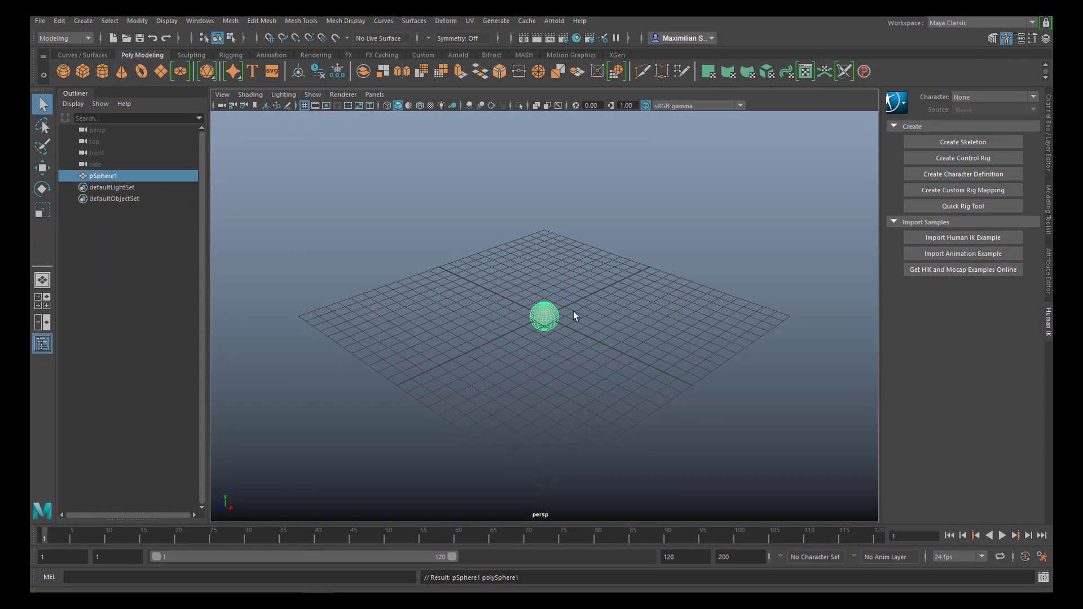
key(f)
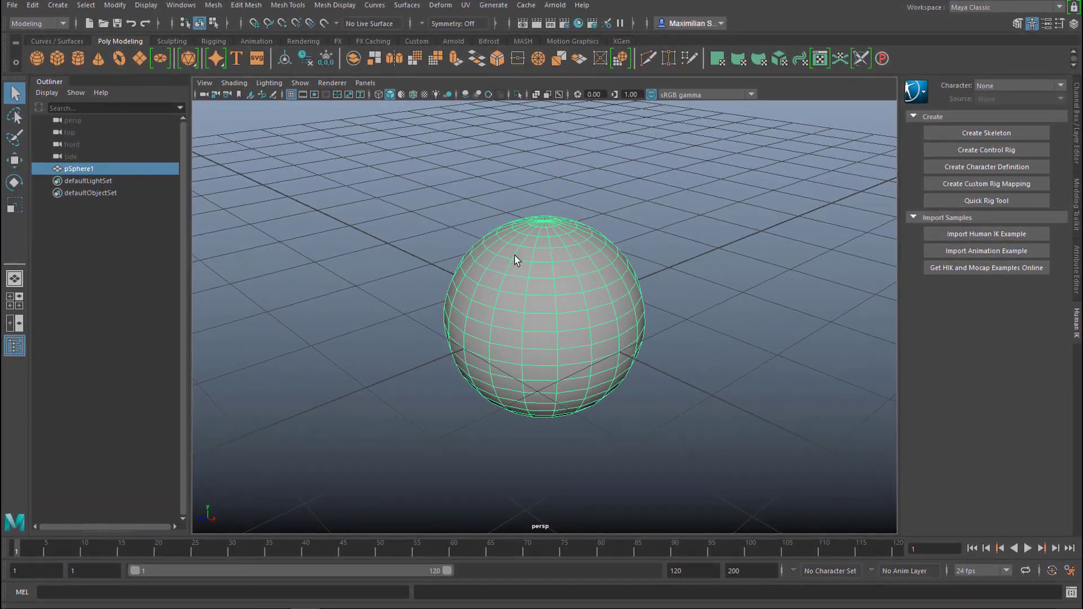
click(139, 58)
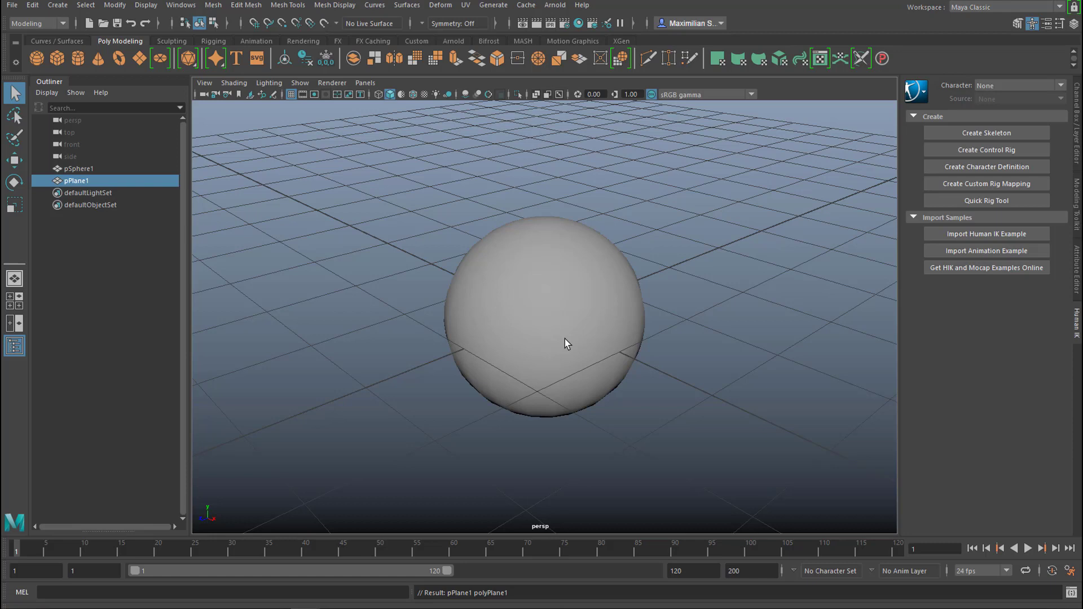
key(w)
drag(545, 261, 528, 130)
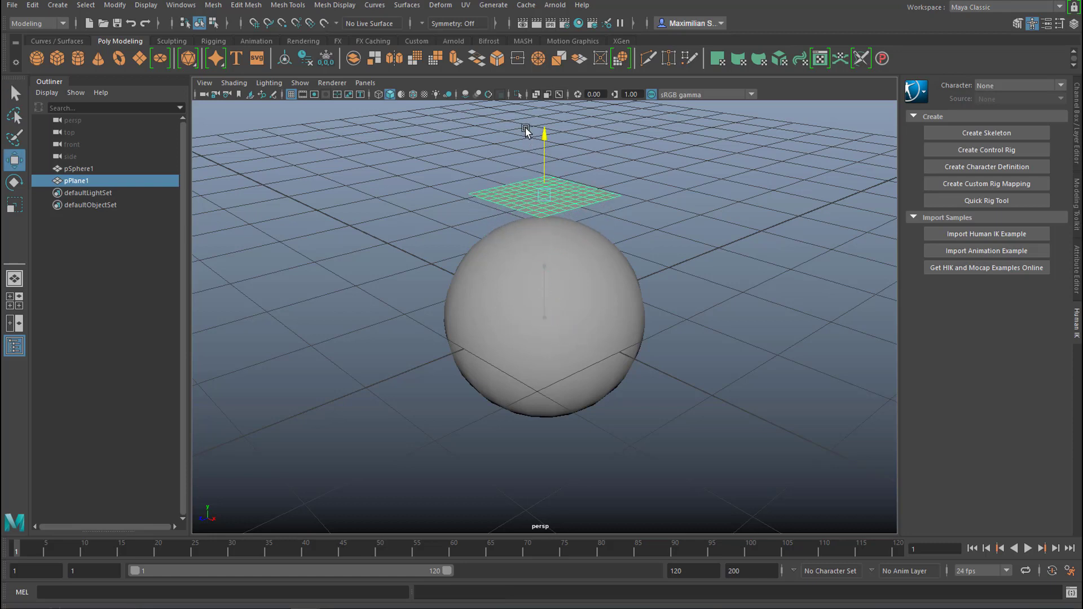
Step: Set the plane's width to about 6.163, height to about 5.138, and both width and height subdivisions to 50
click(1078, 268)
click(924, 103)
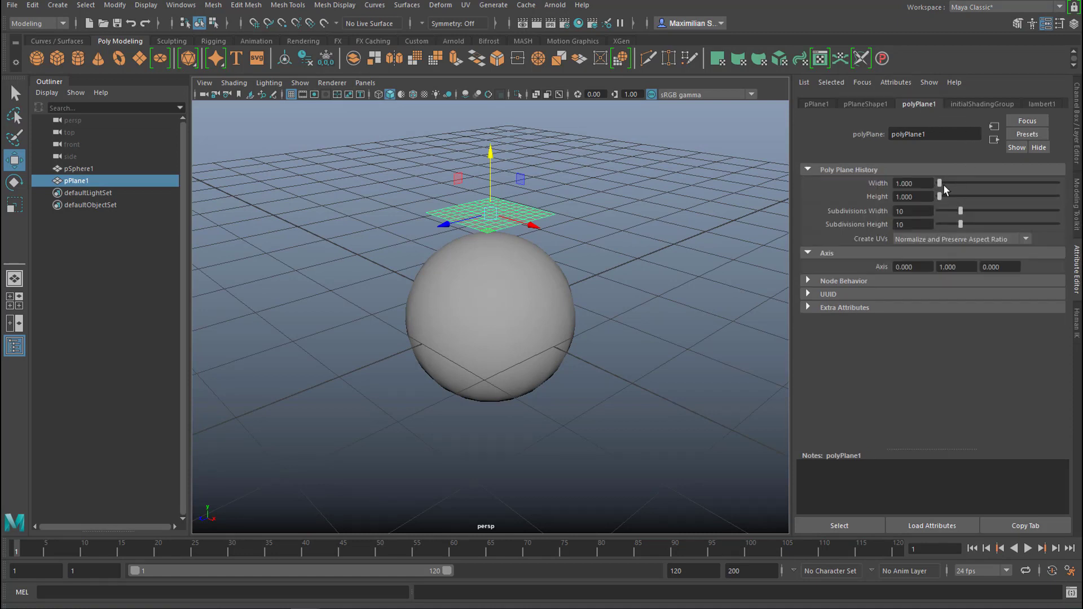
drag(941, 181, 942, 192)
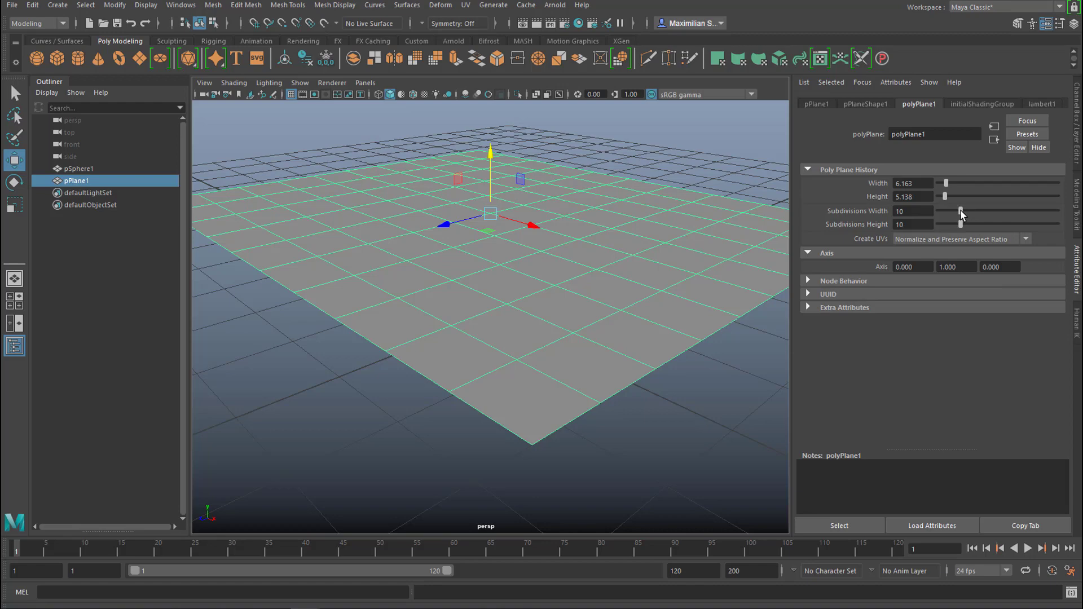
drag(961, 211, 1059, 212)
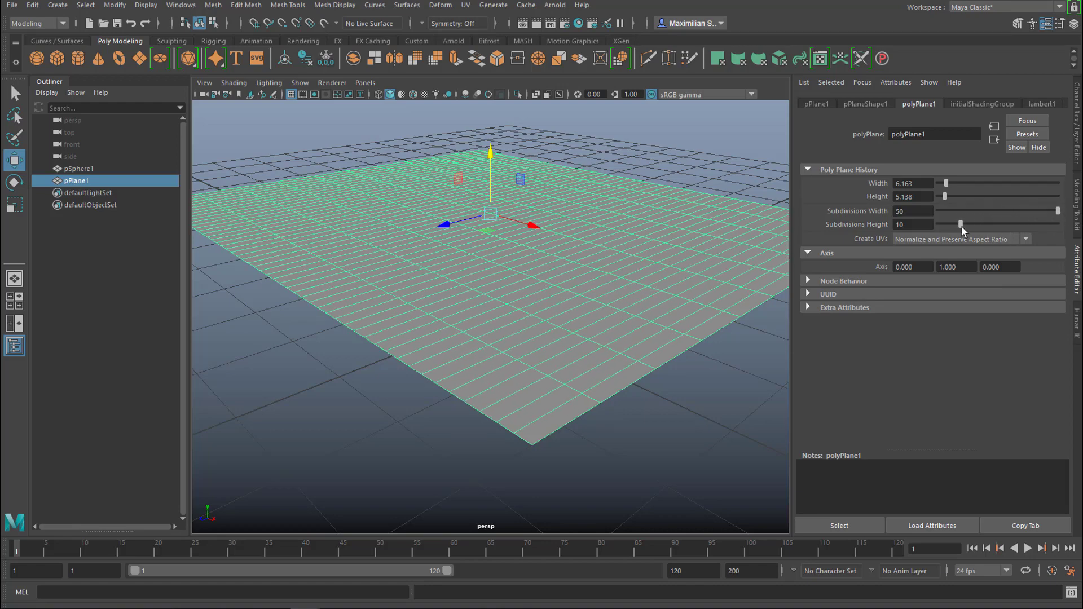
drag(961, 224, 1068, 221)
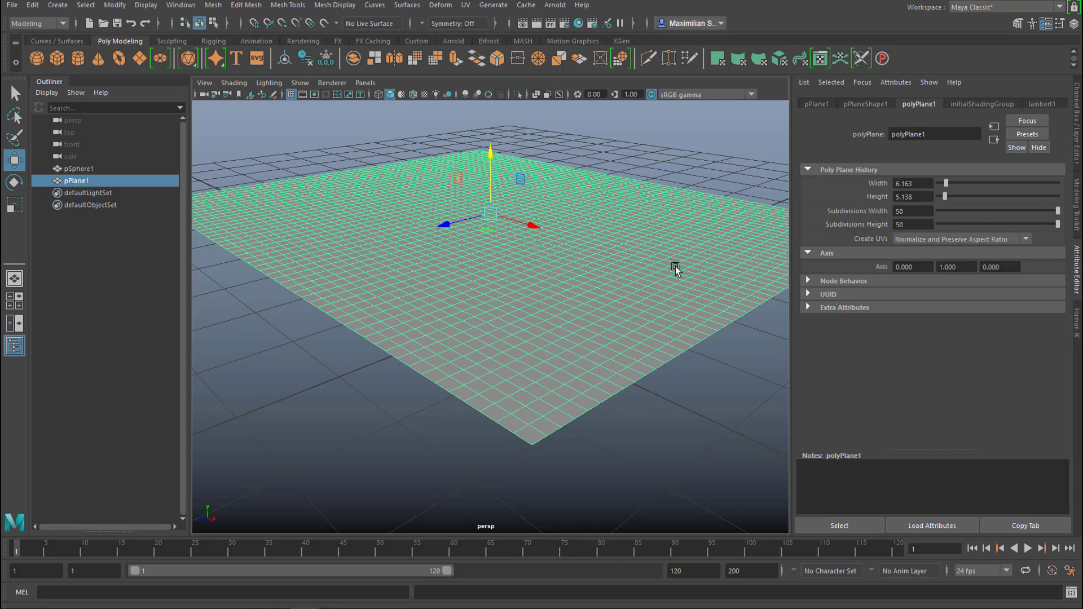
Step: Create a polygon disc raised above the plane and set its subdivision mode to Triangles
click(161, 58)
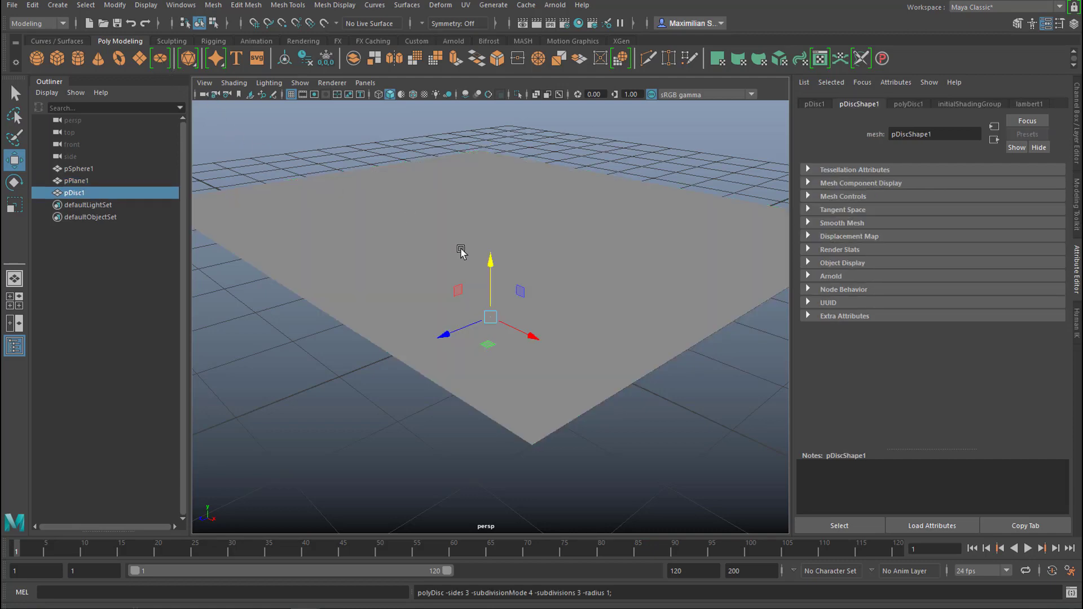
drag(494, 261, 496, 101)
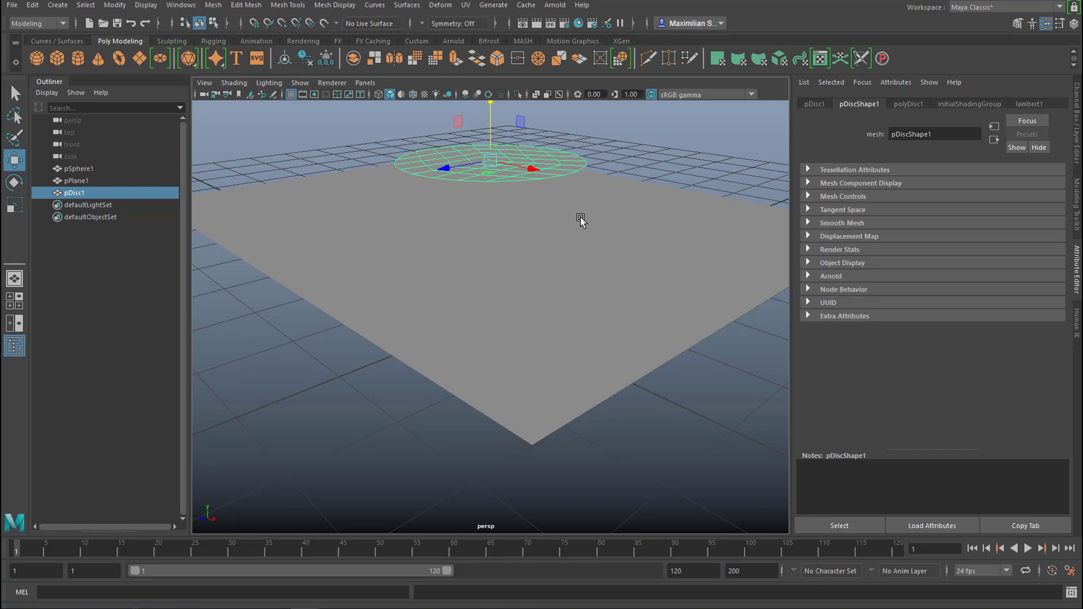
click(909, 105)
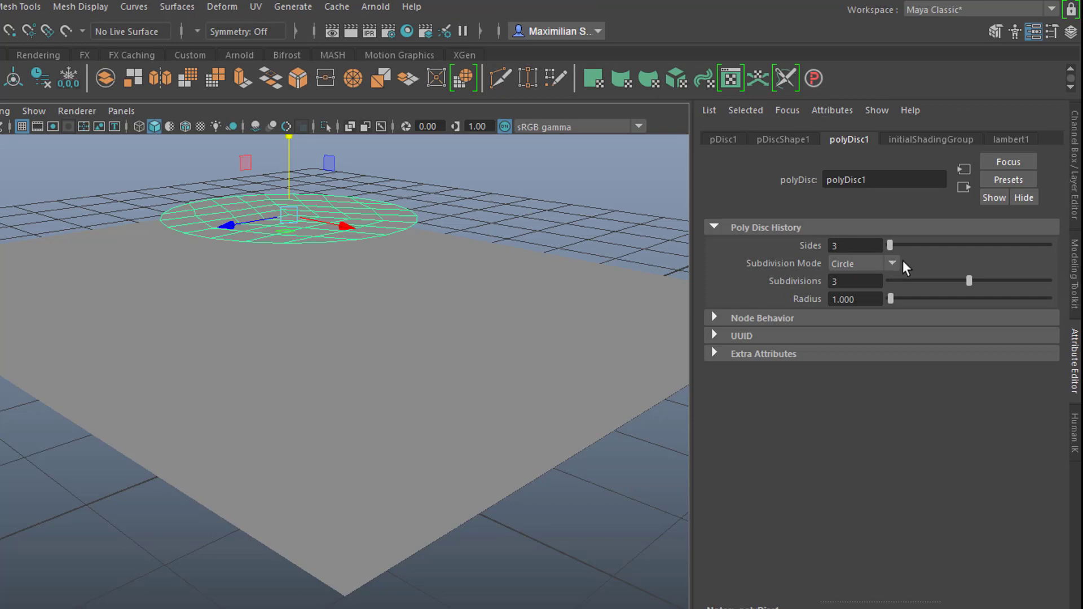
click(892, 265)
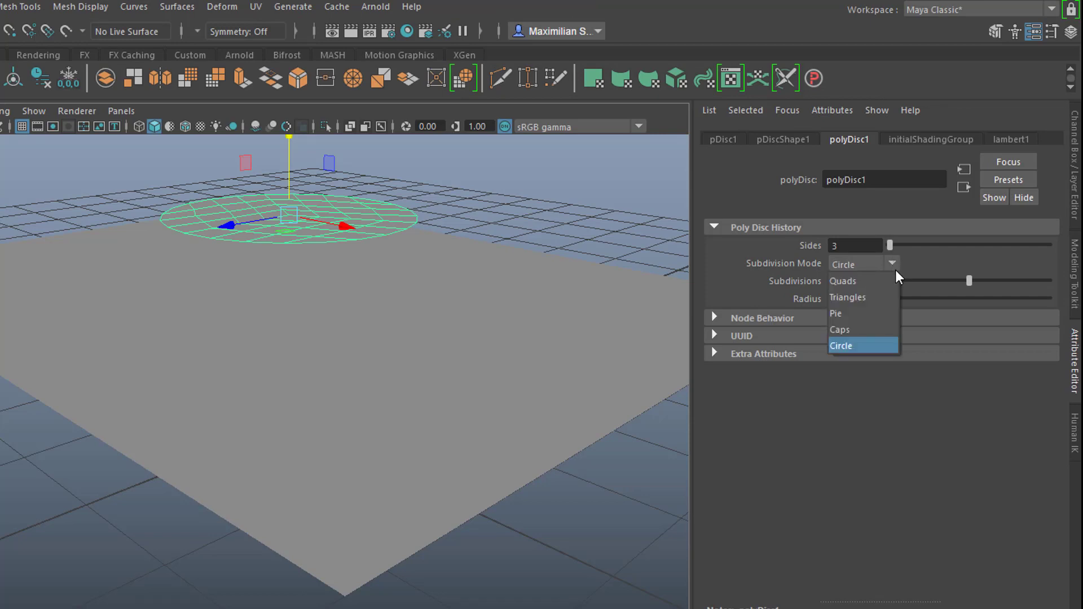
click(869, 298)
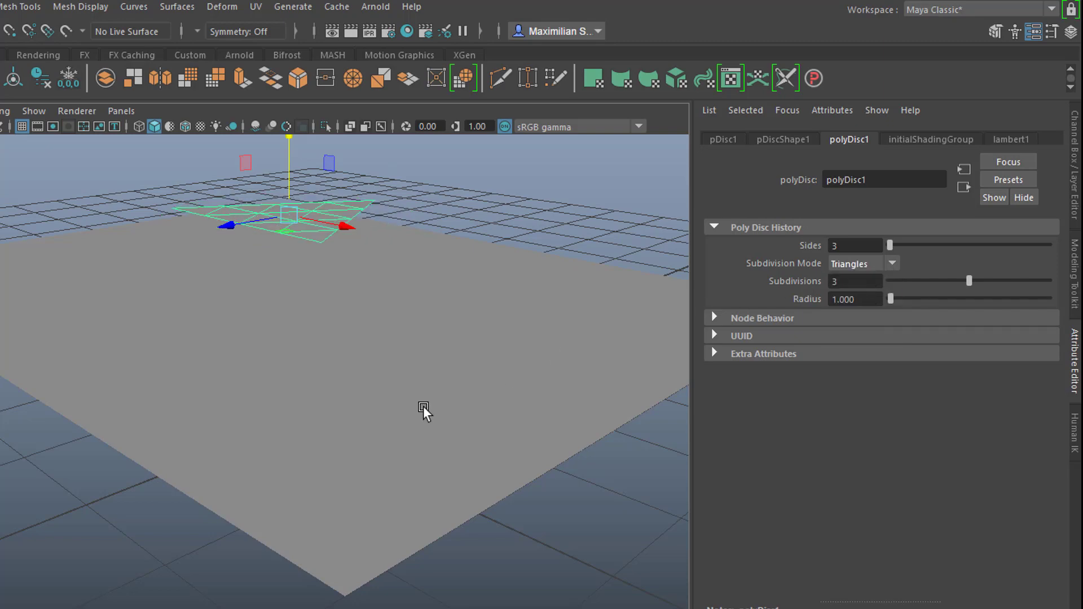
scroll(377, 446, up, 3)
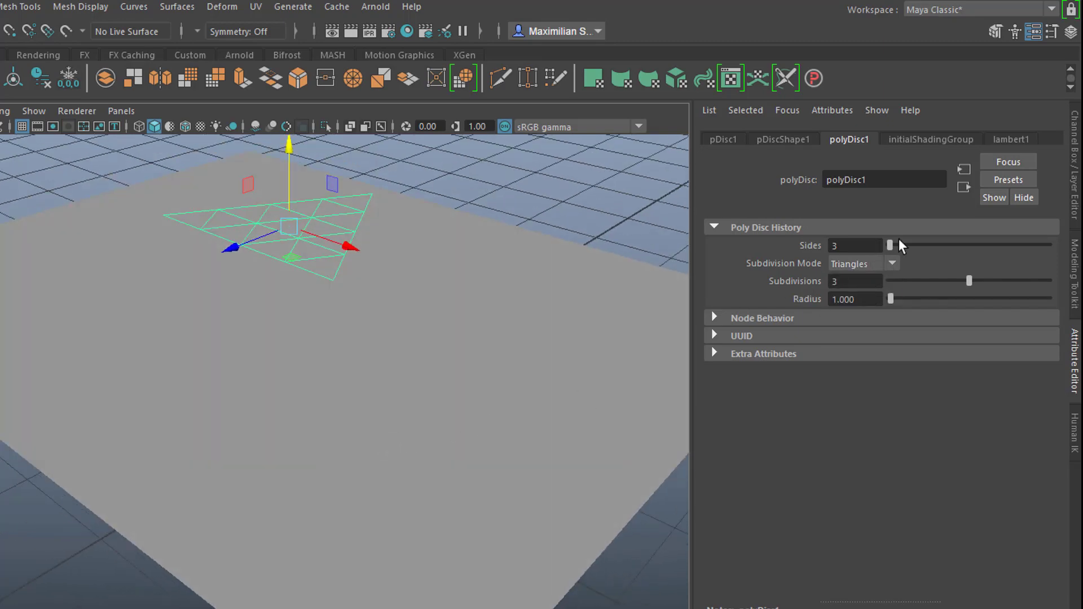
Step: Set the disc to 7 sides, 12 subdivisions and a radius of about 2.565
drag(890, 246, 938, 246)
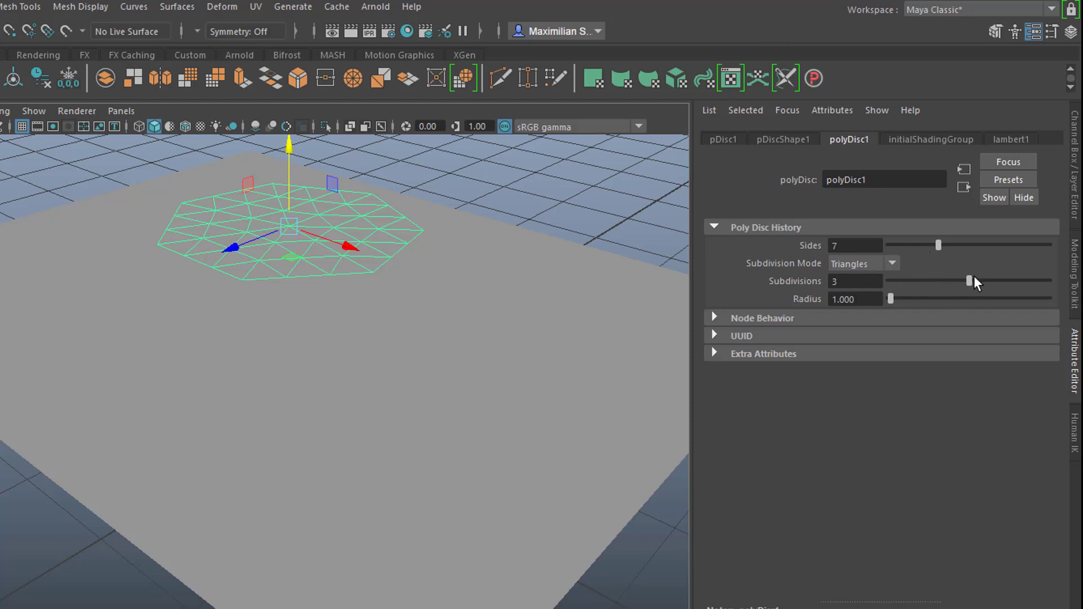
drag(982, 288, 1043, 285)
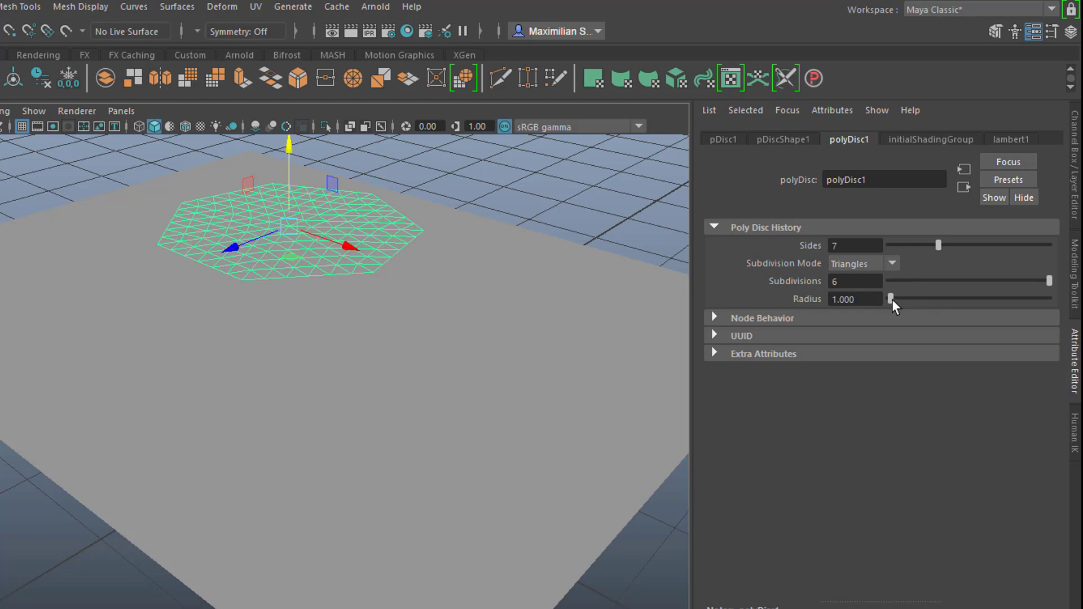
drag(892, 300, 893, 301)
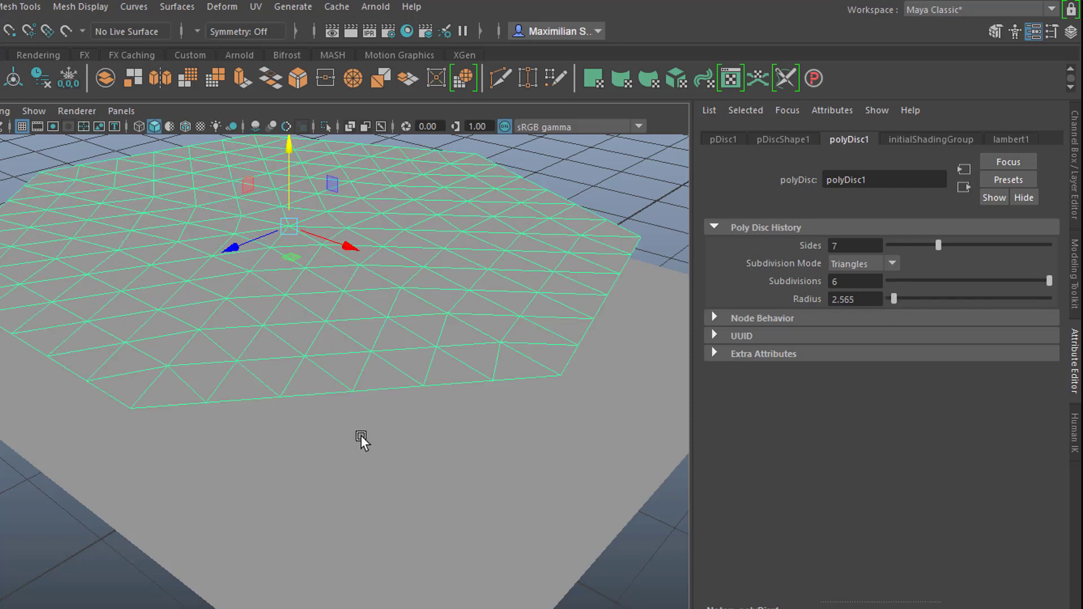
alt+drag(360, 435, 440, 442)
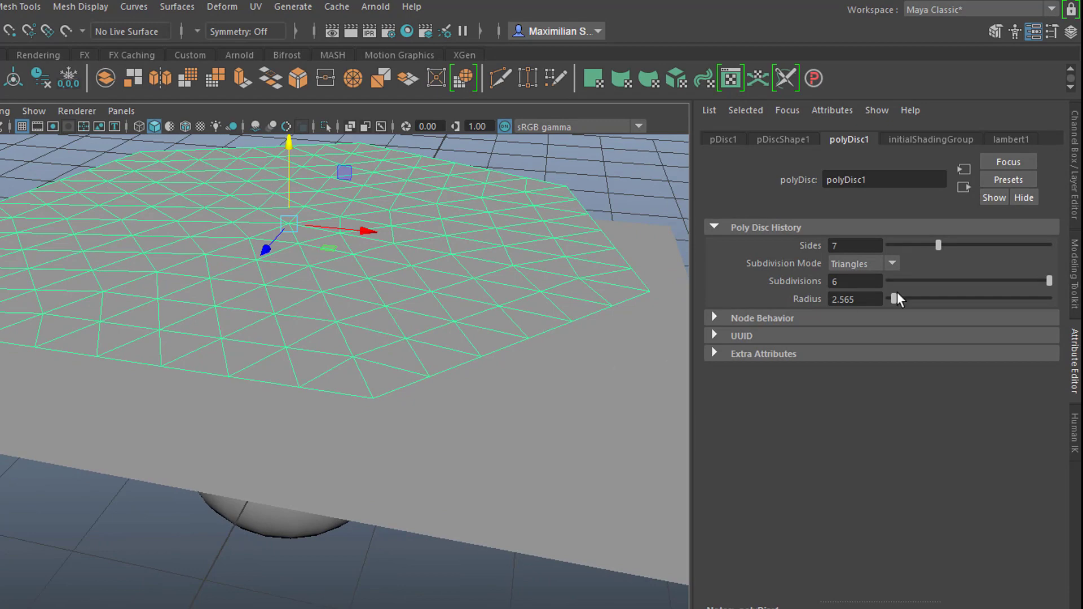
double_click(845, 277)
text(12)
key(Return)
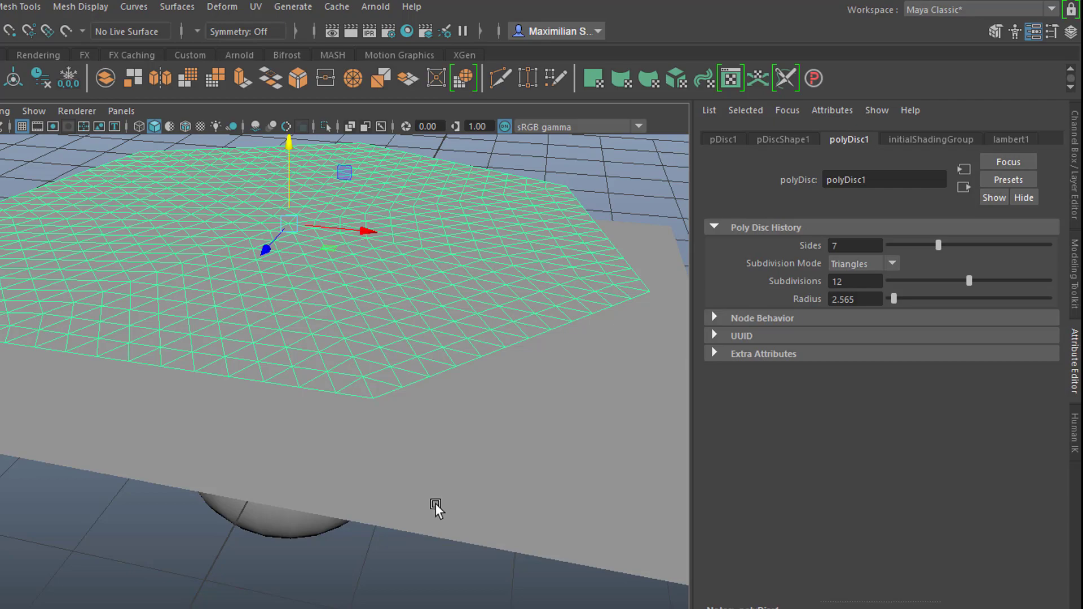
alt+drag(436, 503, 482, 493)
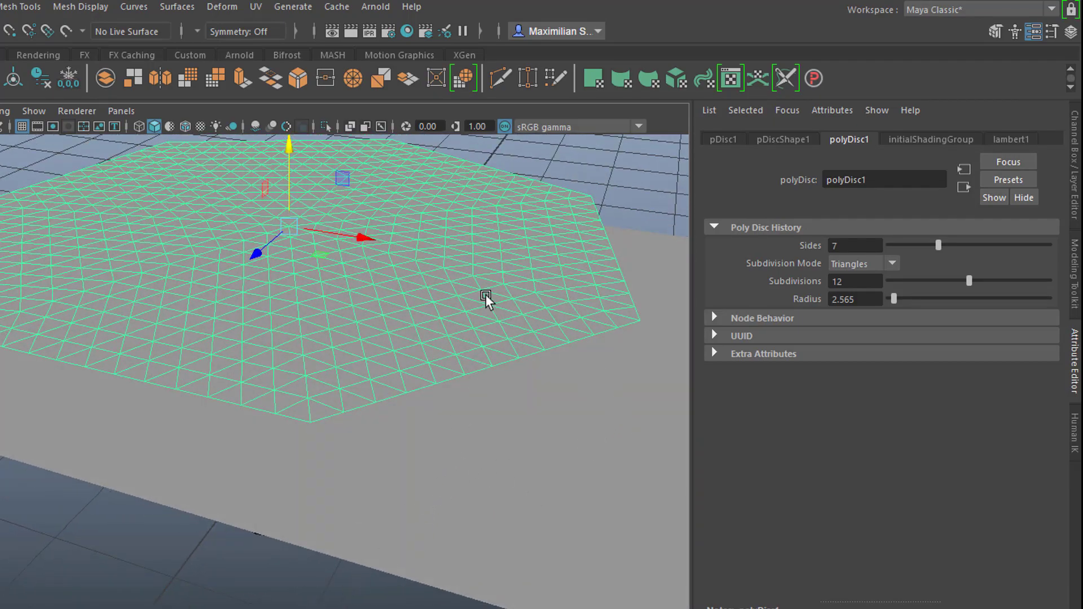
Step: Assign aiStandardSurface materials coloured red to the disc, blue to the plane and yellow to the sphere
right_click(497, 256)
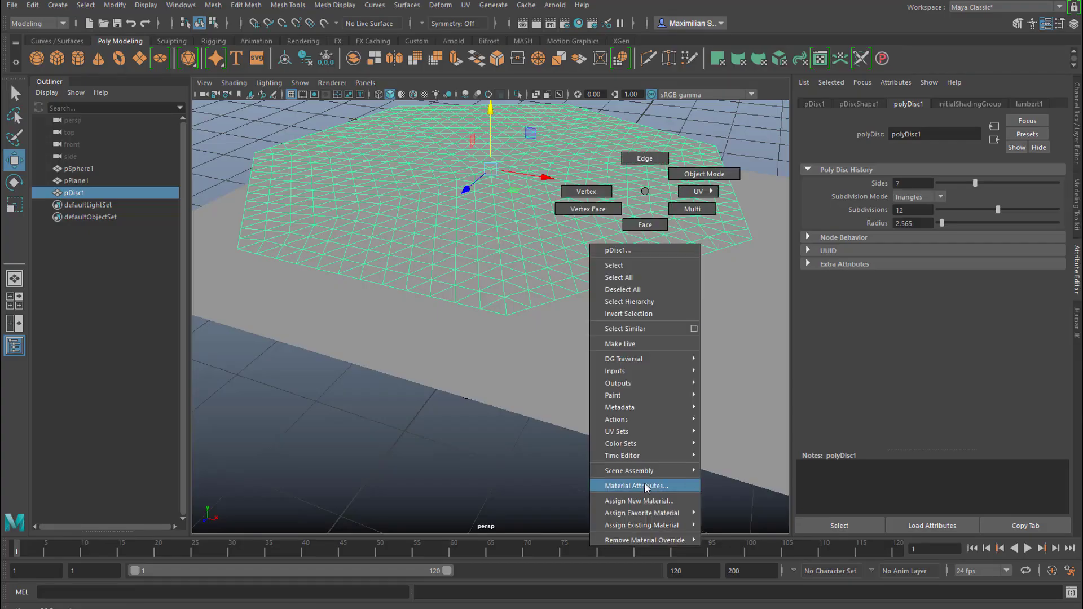
click(636, 487)
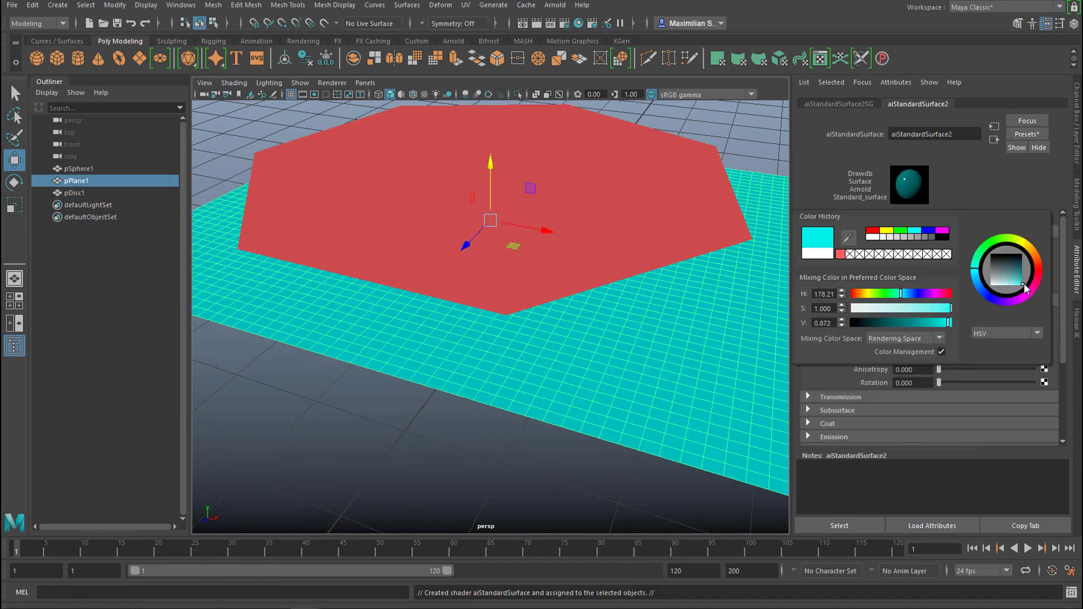
drag(987, 271, 993, 279)
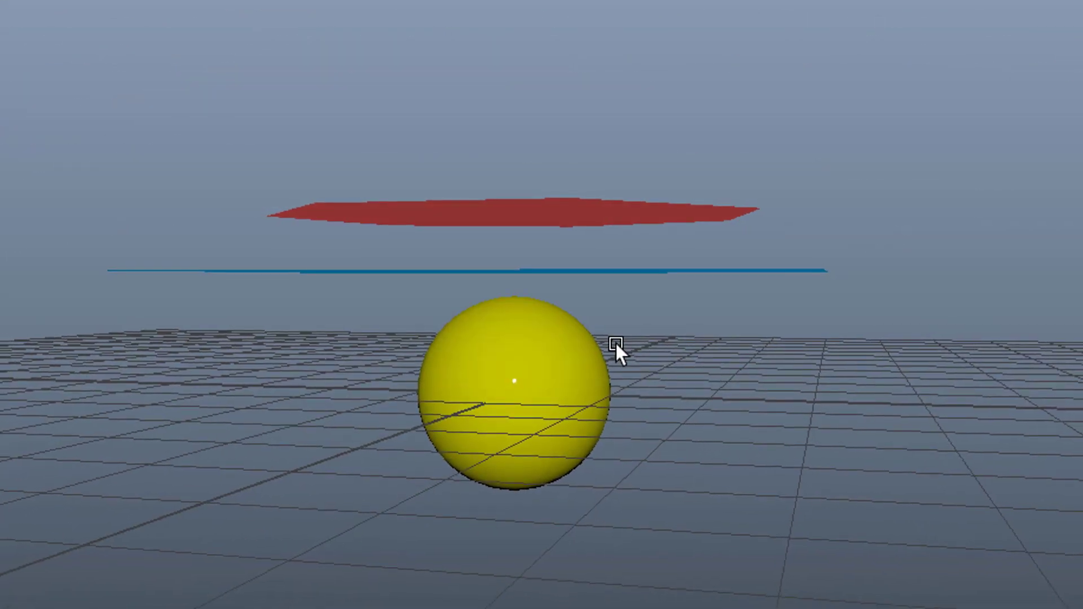
Step: Switch to the FX menu set and turn the red disc into an nCloth object
alt+drag(615, 340, 705, 483)
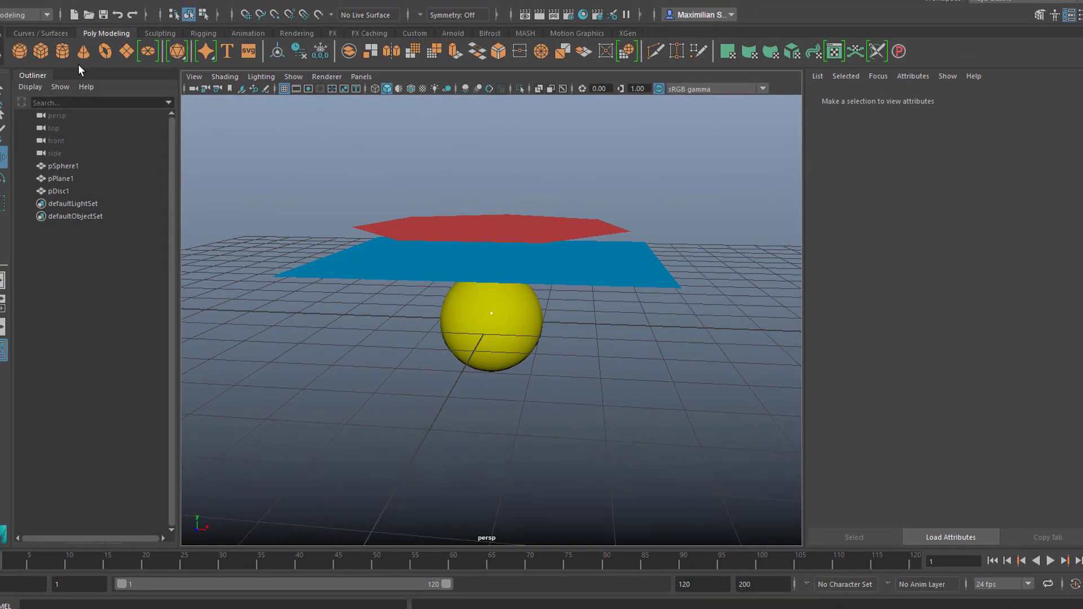
click(60, 23)
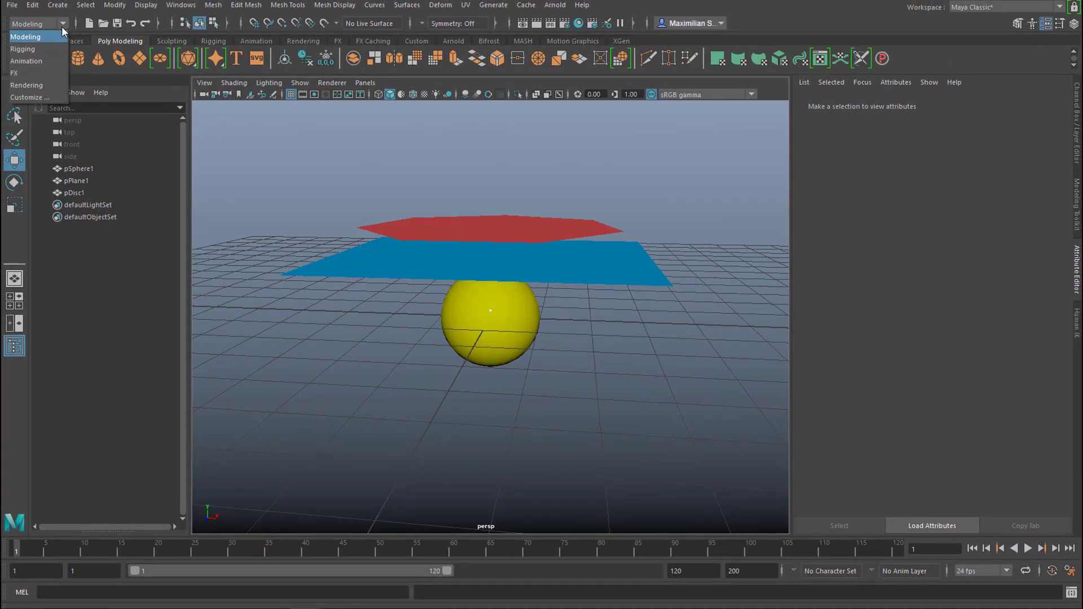
click(45, 71)
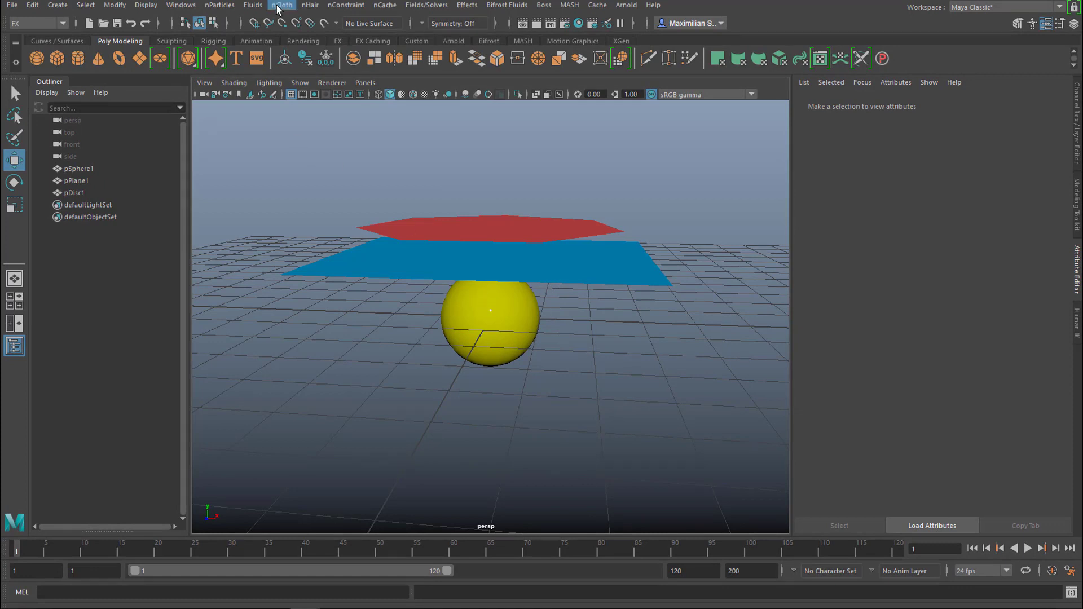
click(524, 221)
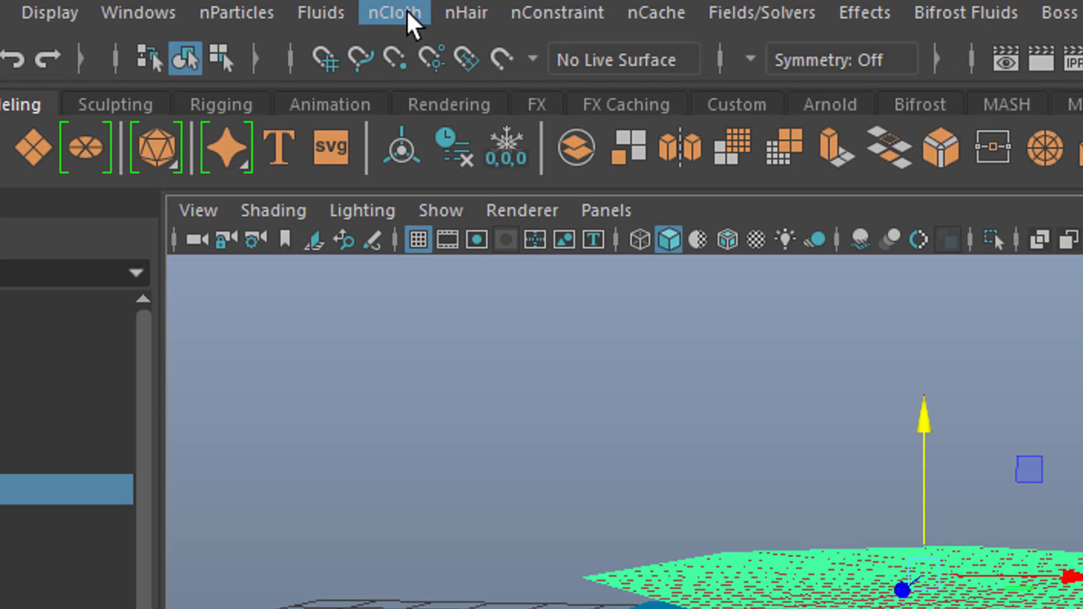
click(407, 11)
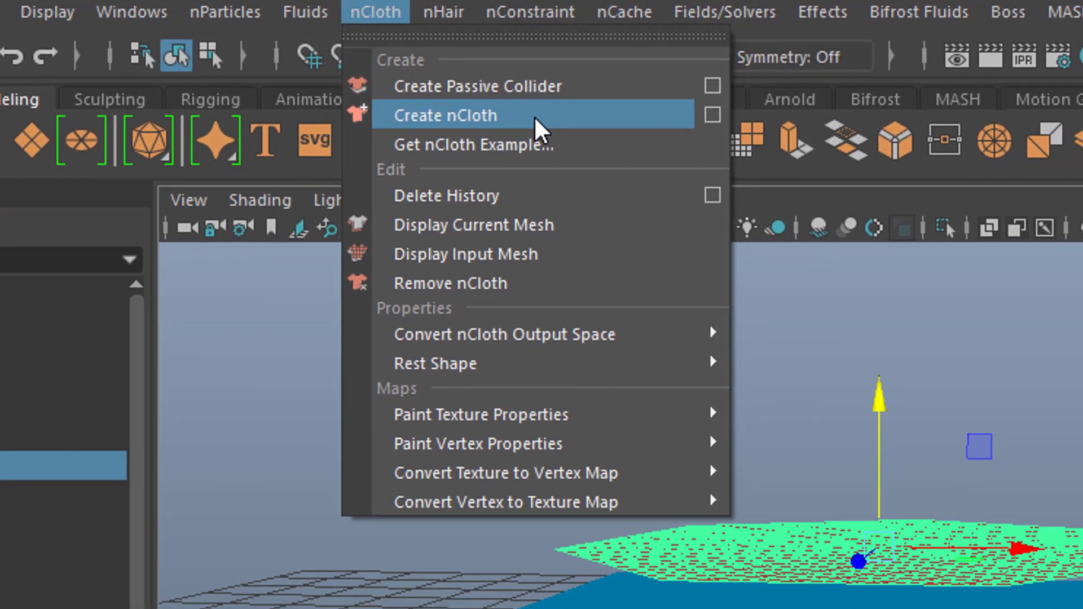
click(532, 115)
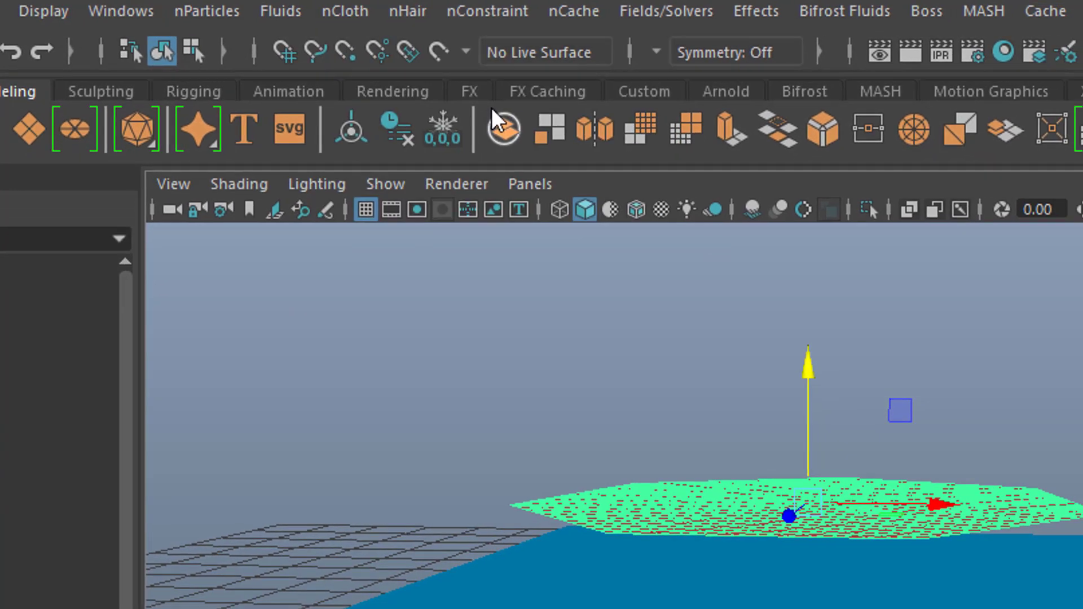
Step: Turn the blue plane beneath the disc into an nCloth object as well
click(649, 419)
click(533, 568)
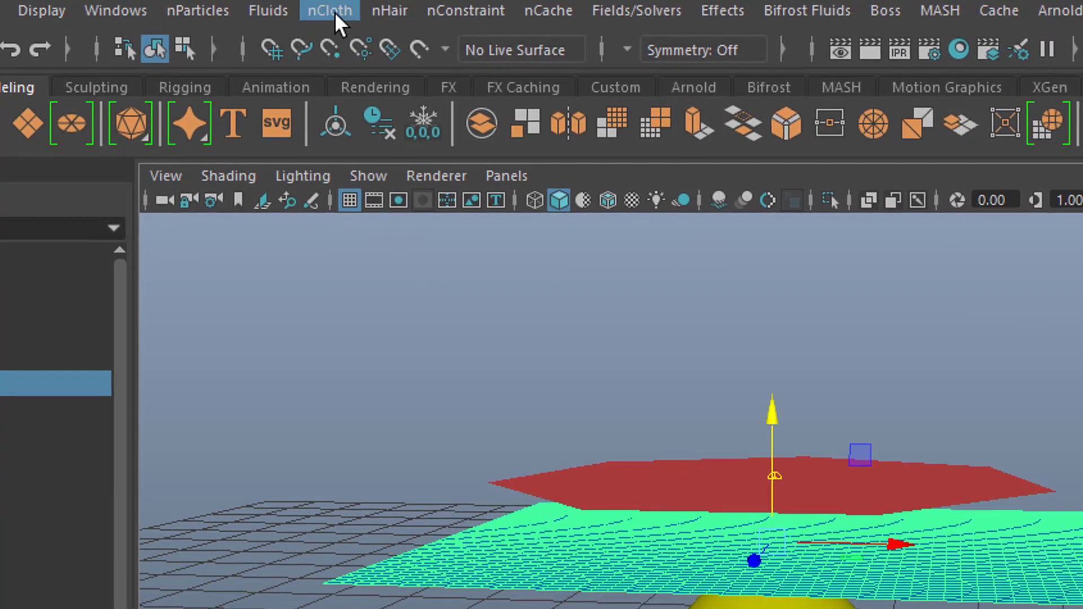
click(335, 12)
click(366, 96)
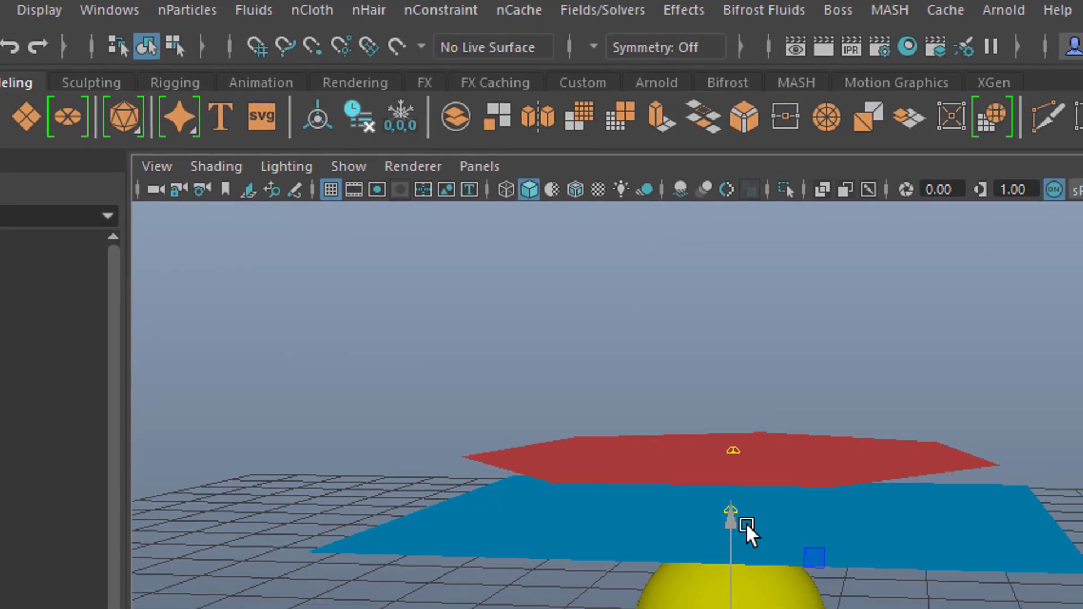
Step: Make the yellow sphere a passive collider and play the cloth simulation from frame 1
click(710, 607)
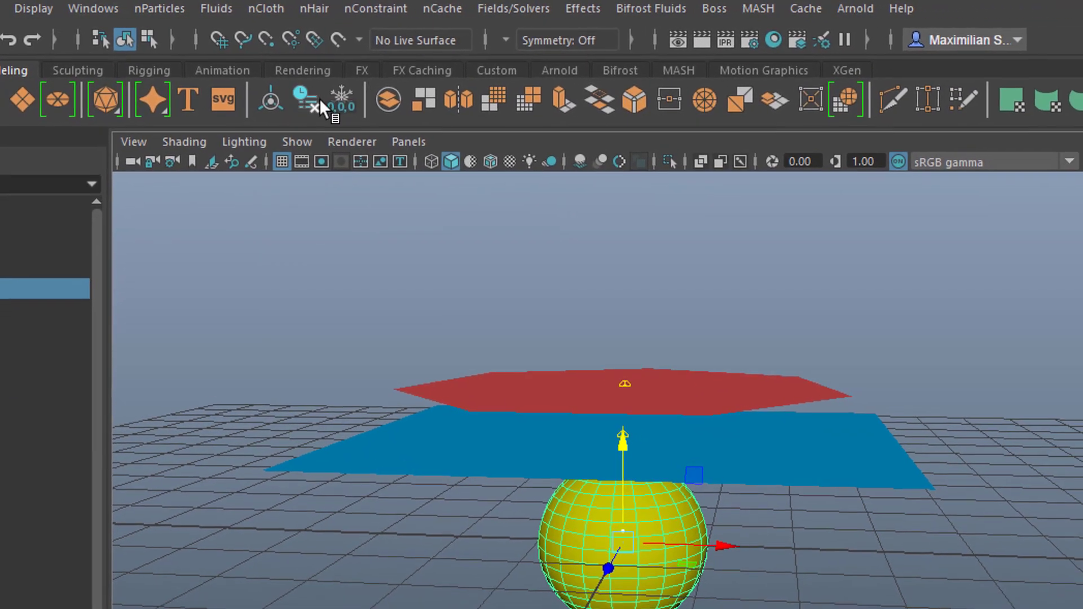
click(263, 9)
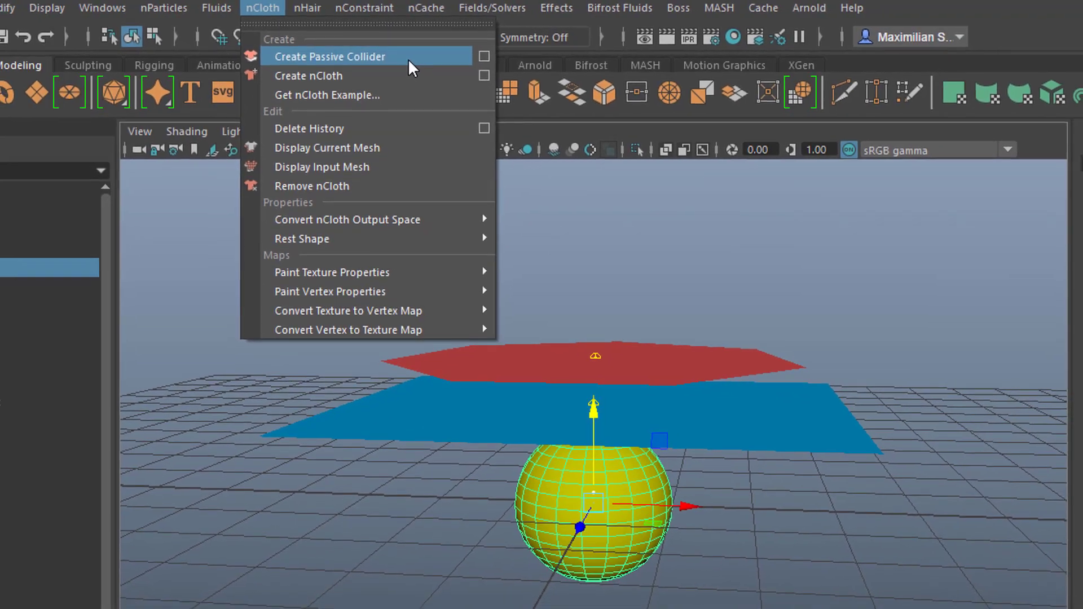
click(401, 54)
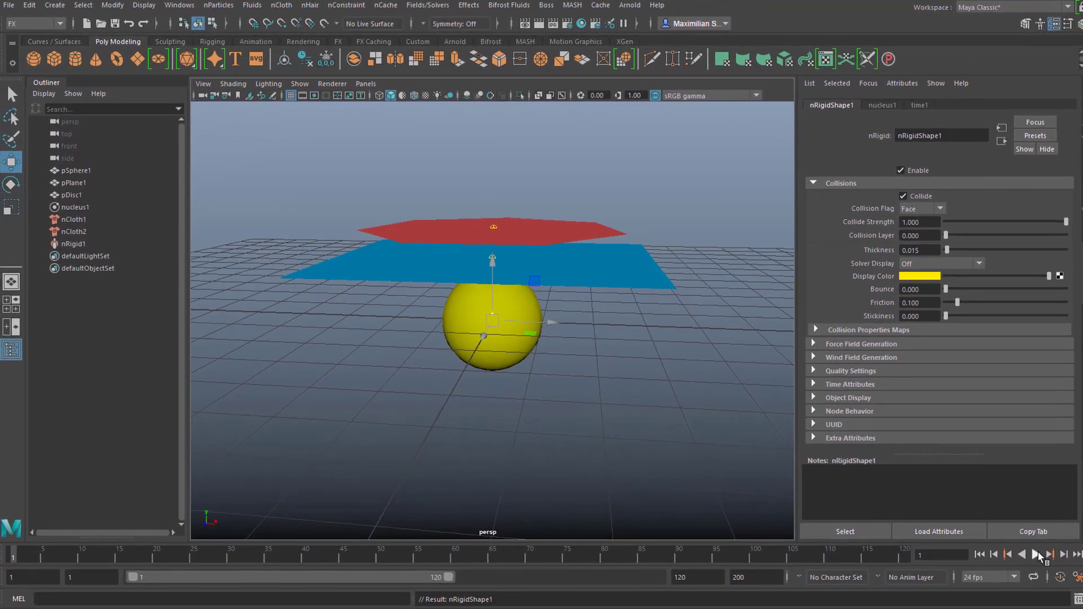
click(1037, 555)
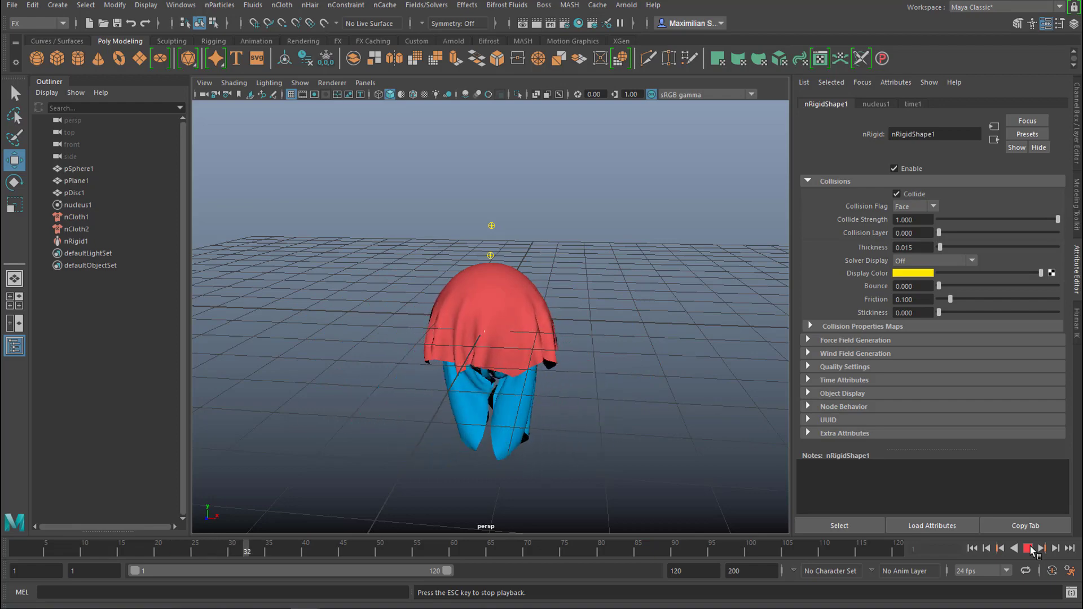
Step: Add an Arnold skydome light to the scene to light the draped cloth objects
alt+drag(624, 476, 583, 473)
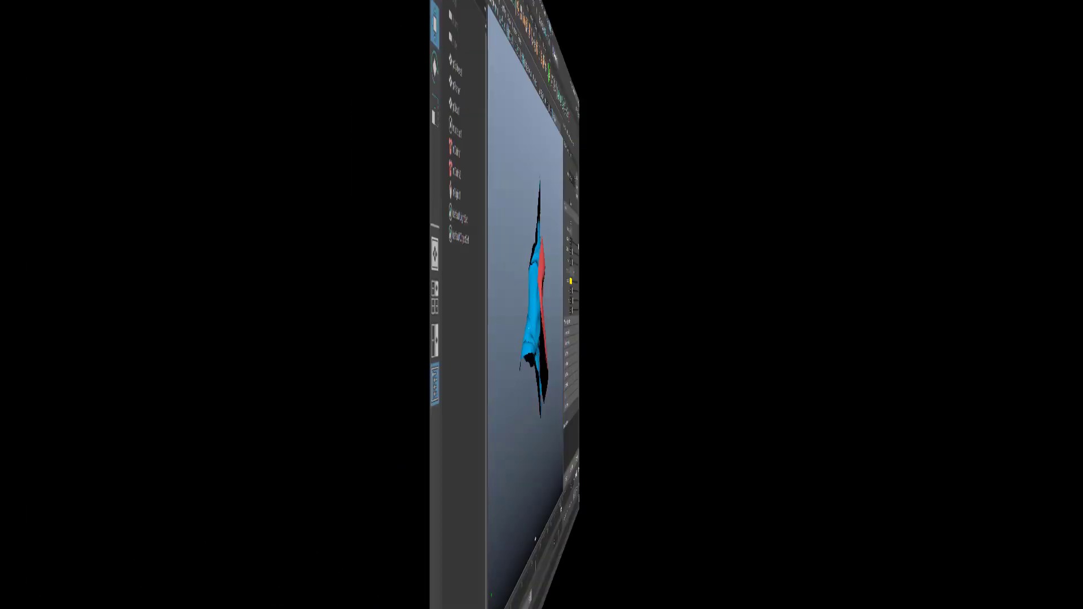
click(626, 5)
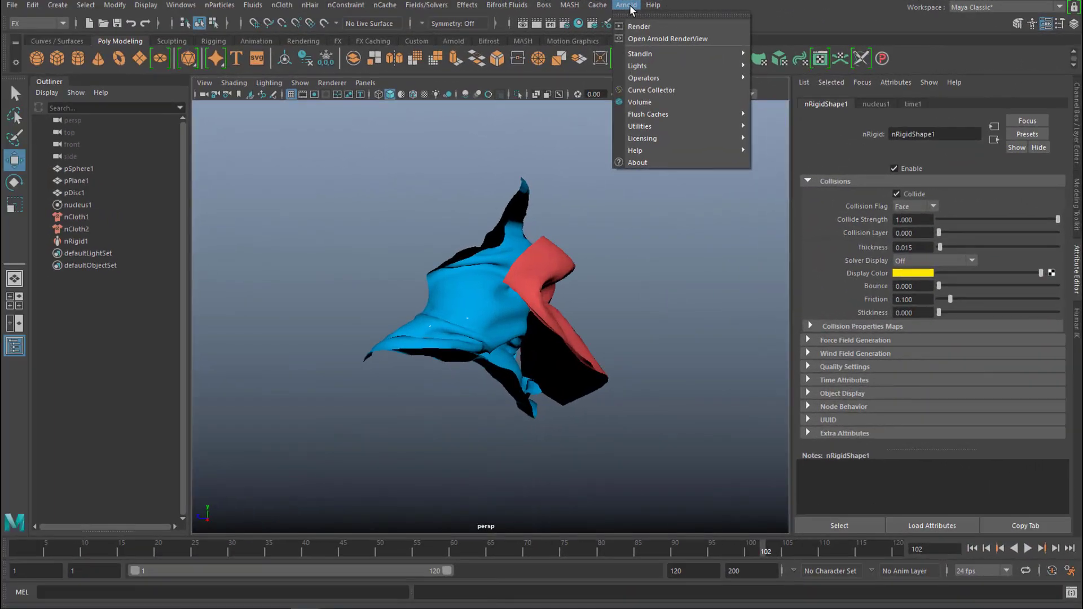
mouse_move(728, 68)
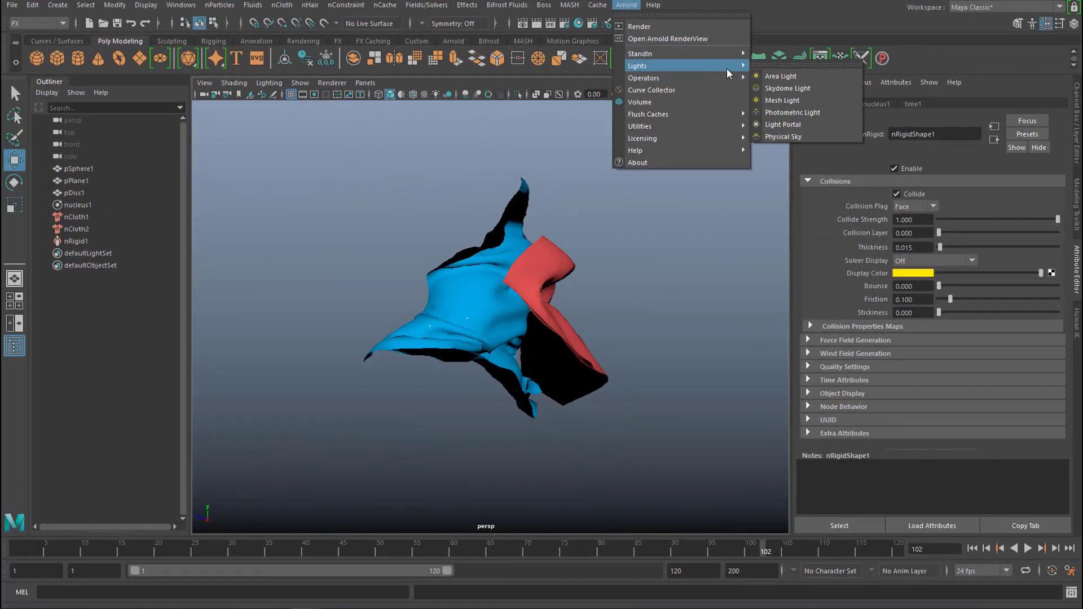
click(784, 88)
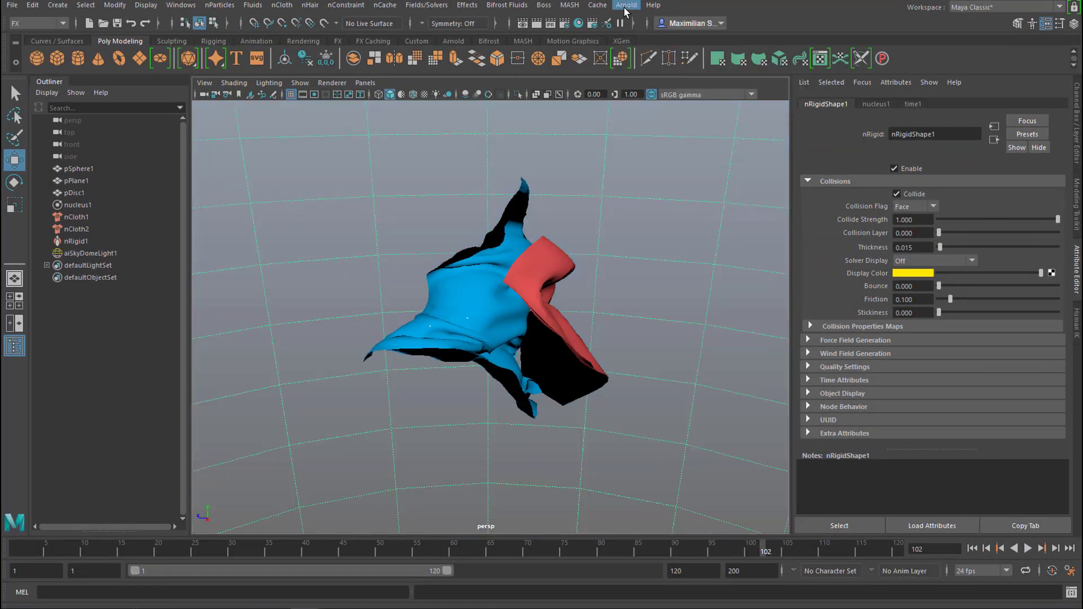
click(627, 5)
click(626, 5)
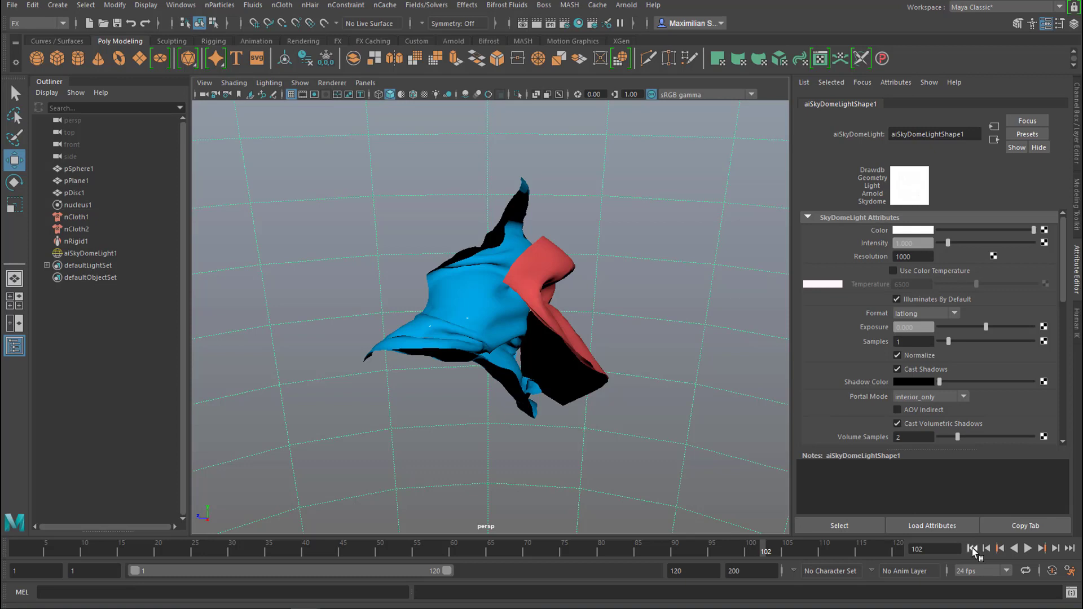
Step: Return to frame 1 and replace the blue plane's nCloth settings with the silk preset
click(972, 549)
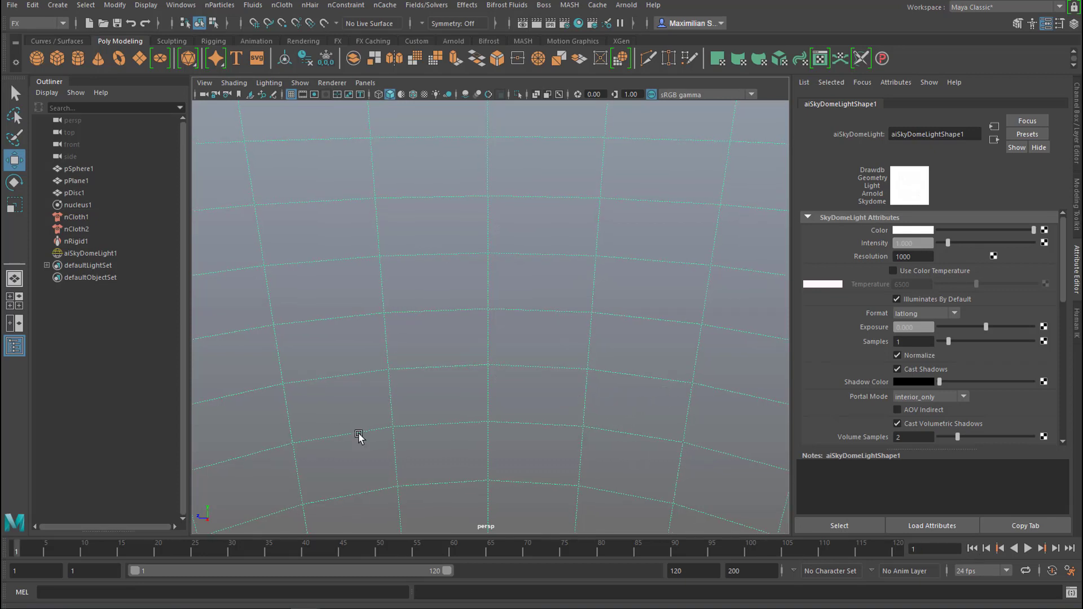
alt+middle_drag(359, 437, 462, 401)
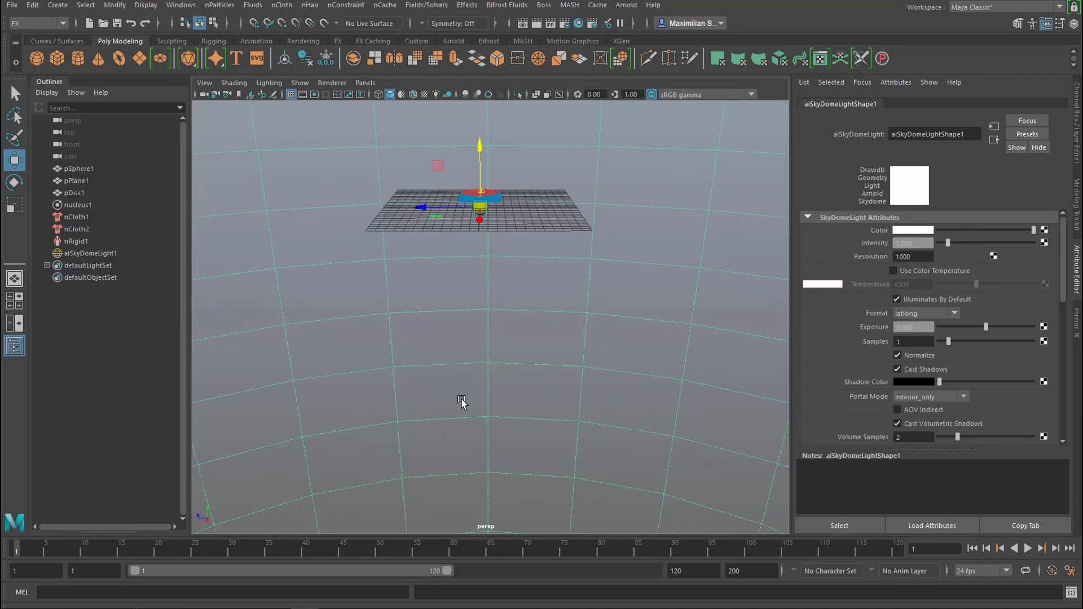
click(497, 196)
alt+drag(496, 288, 550, 413)
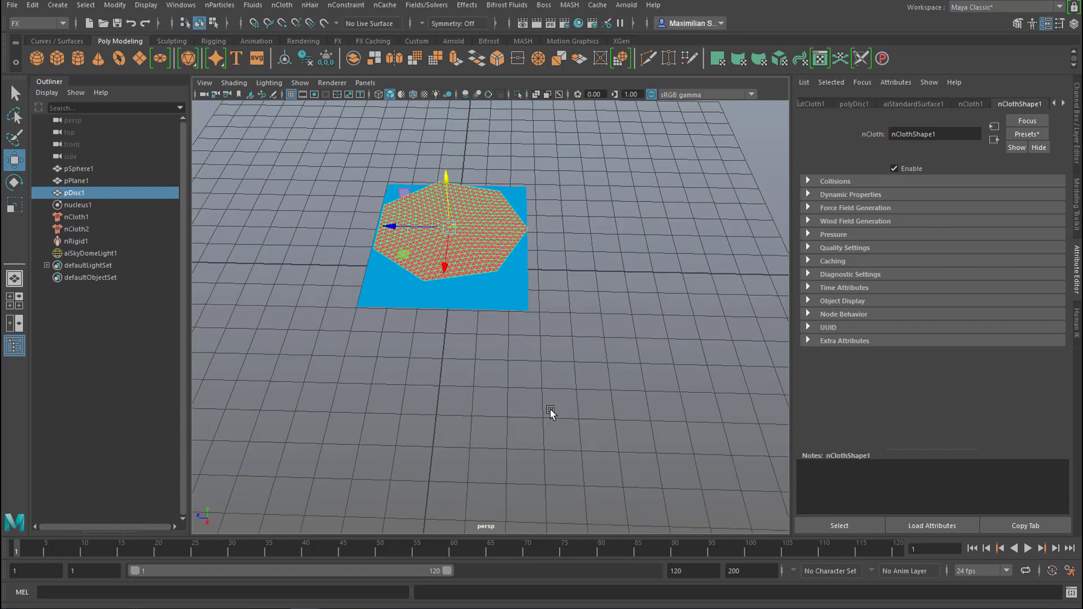
click(512, 295)
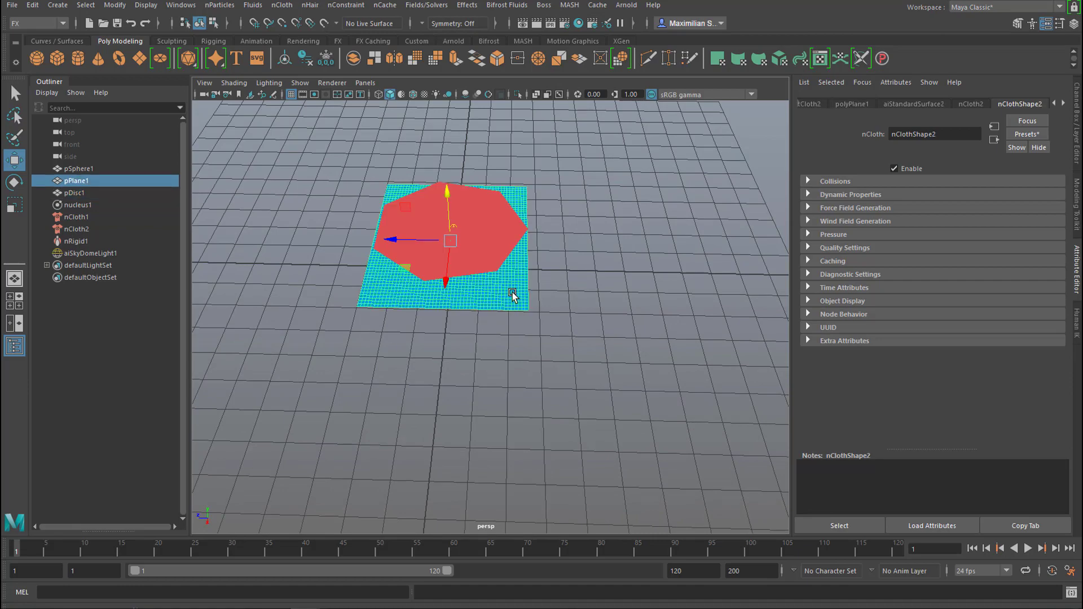
alt+drag(599, 342, 573, 334)
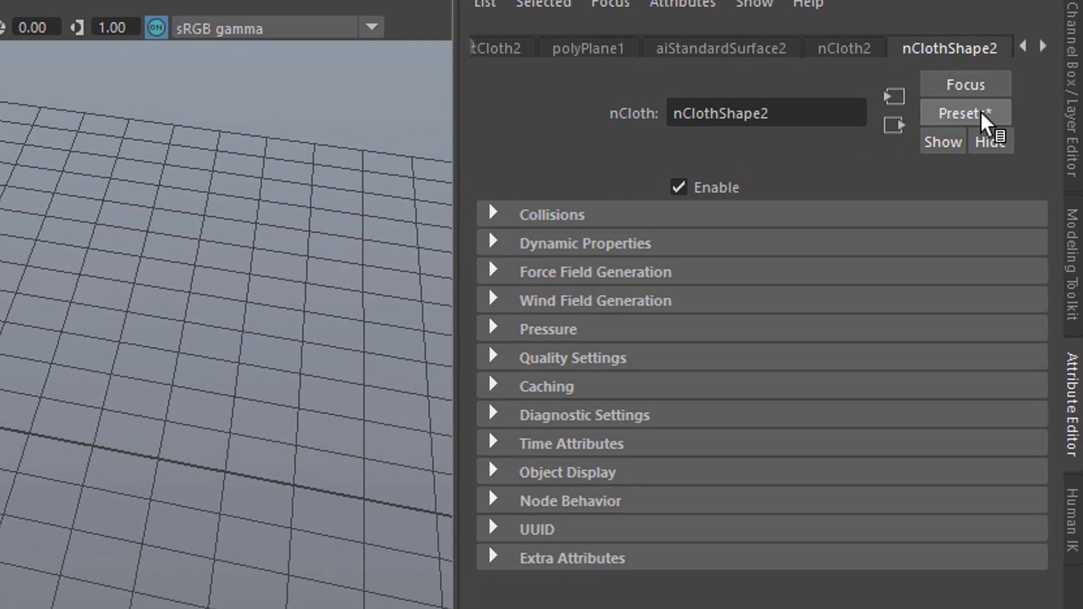
click(985, 115)
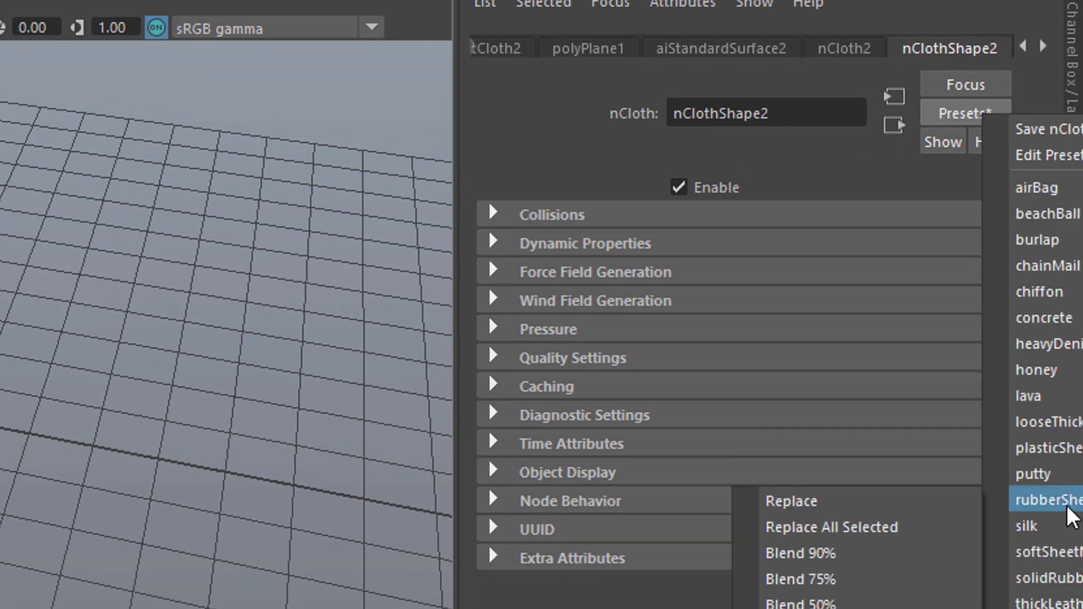
mouse_move(1050, 526)
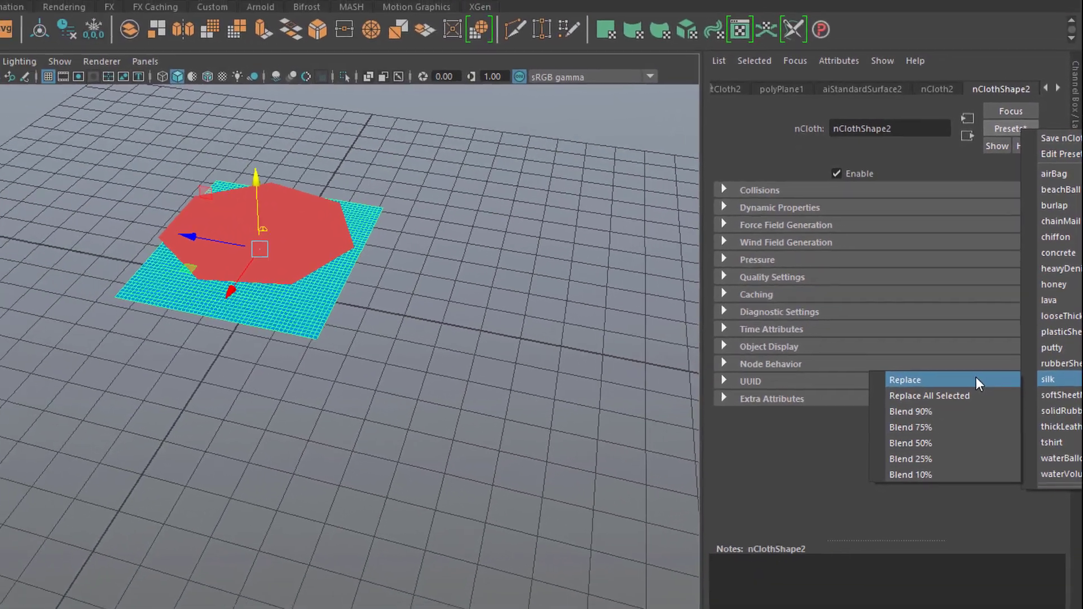
click(977, 380)
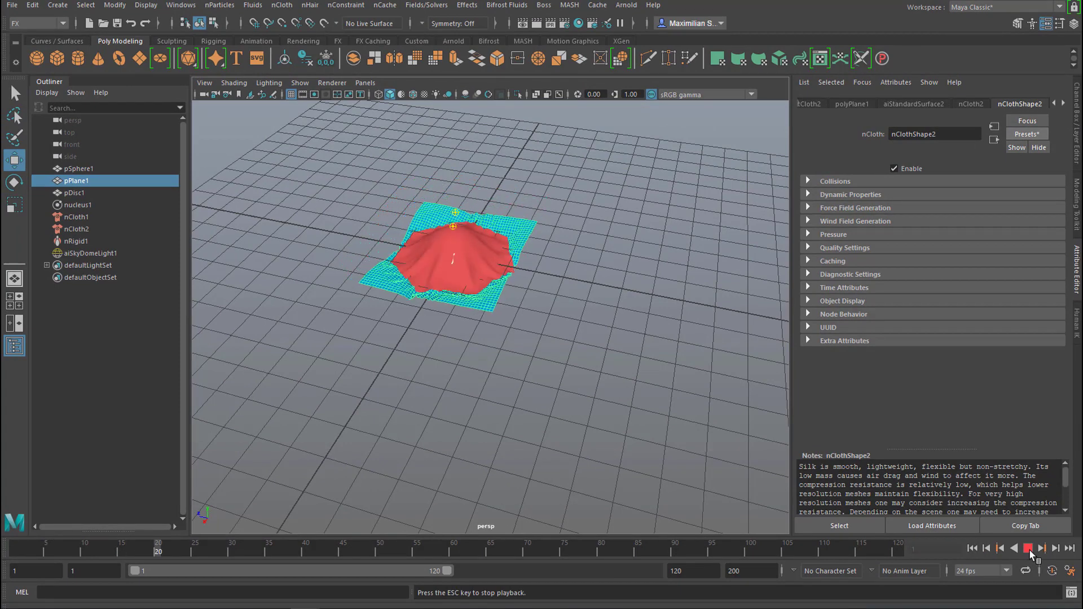
Step: Play the simulation with the silk plane, pausing at frames 28 and 51 to examine how both cloths drape over the sphere
click(1029, 550)
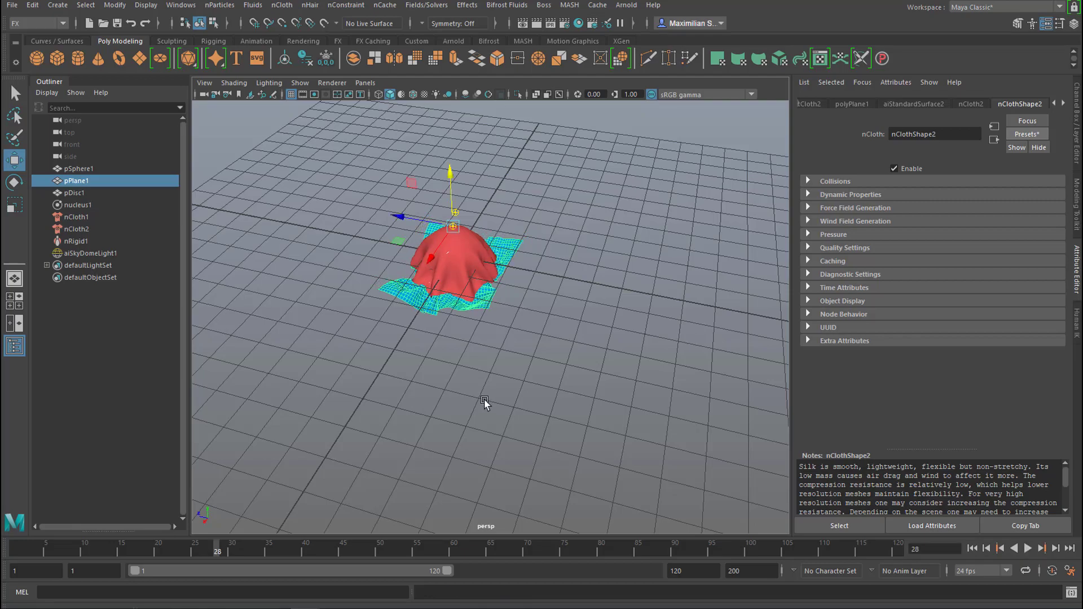
alt+drag(491, 407, 492, 368)
alt+right_drag(492, 368, 715, 379)
alt+drag(715, 378, 609, 431)
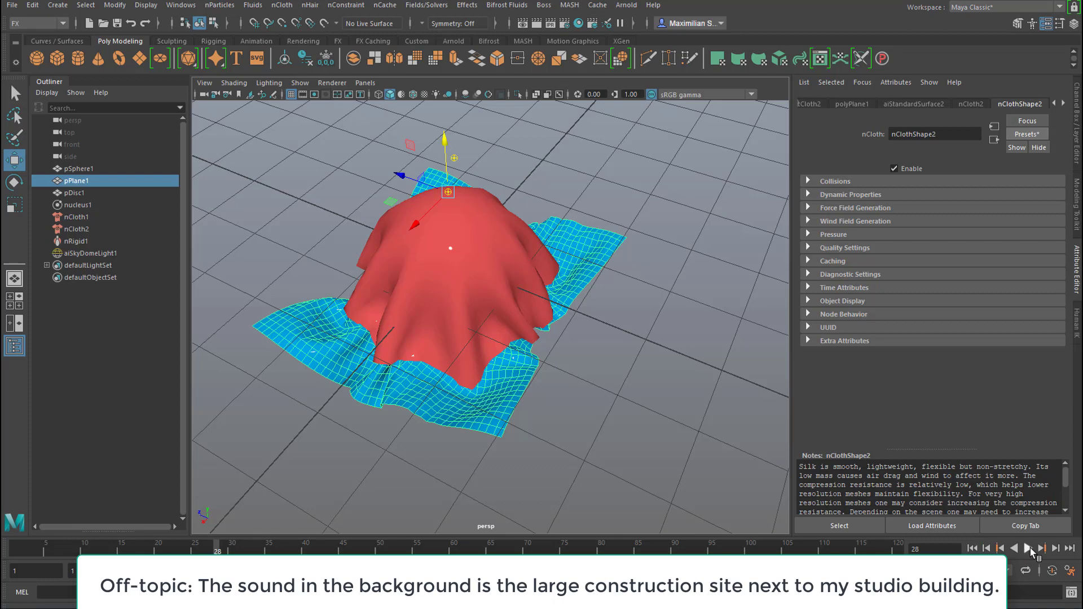
click(1028, 548)
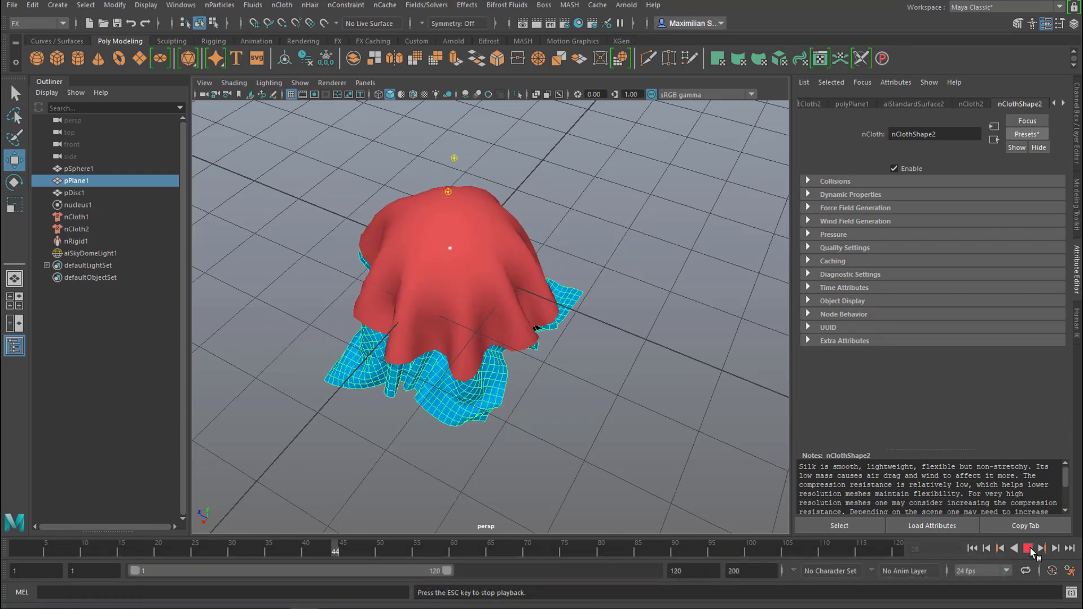
click(1028, 548)
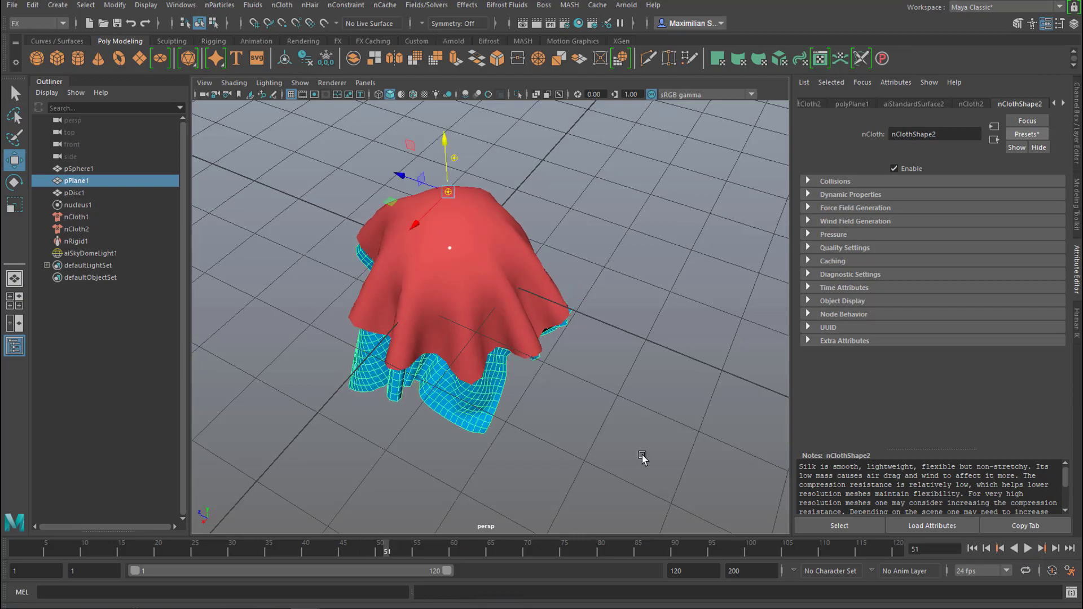
alt+drag(648, 455, 494, 326)
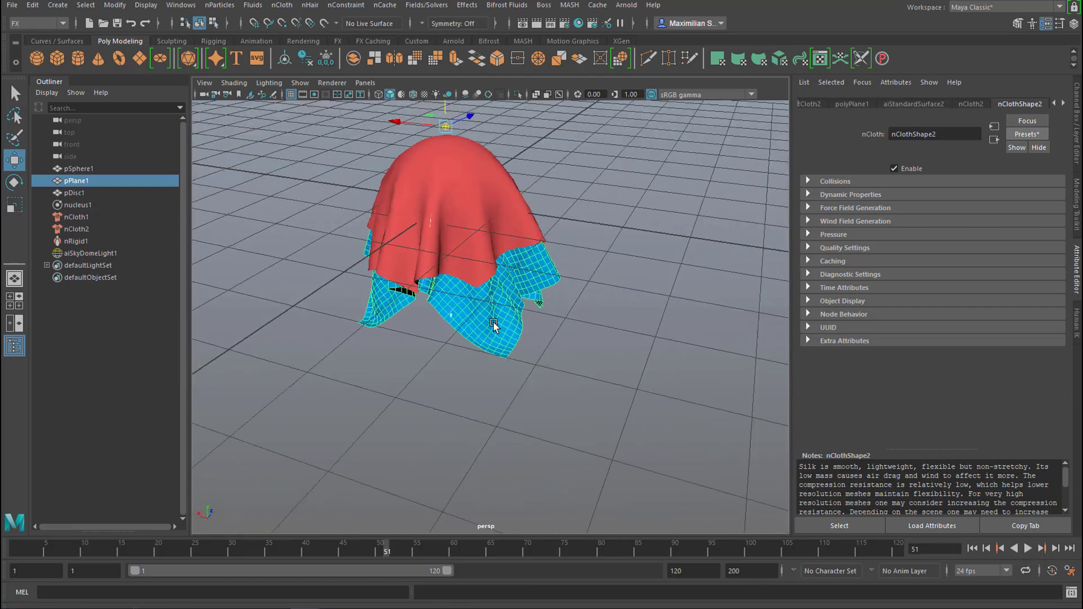
alt+drag(639, 335, 534, 215)
Step: Replace the red disc's nCloth settings with the tshirt preset
click(527, 204)
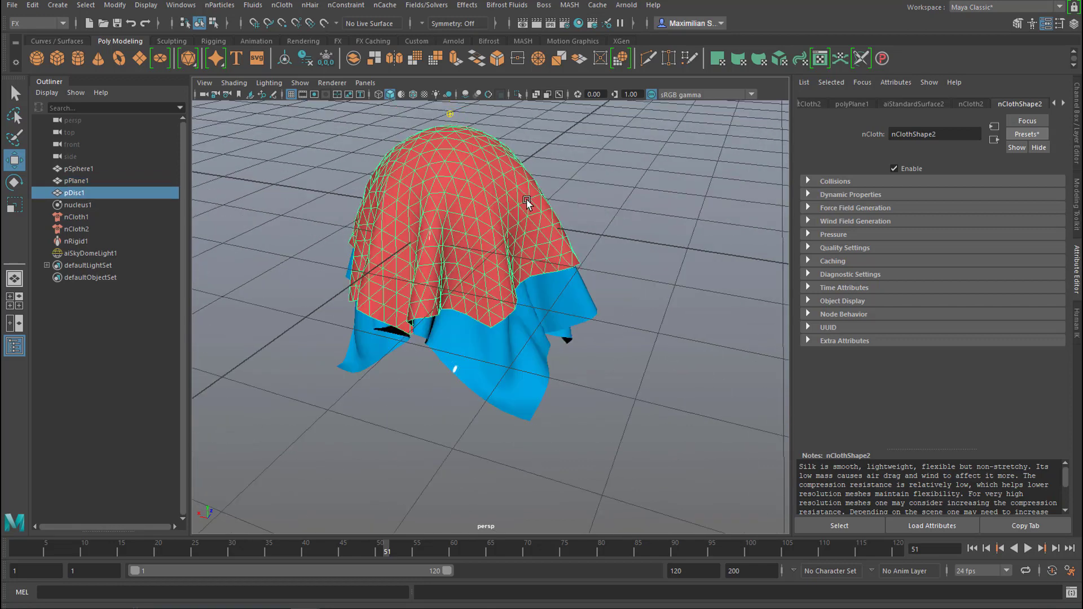
click(1036, 134)
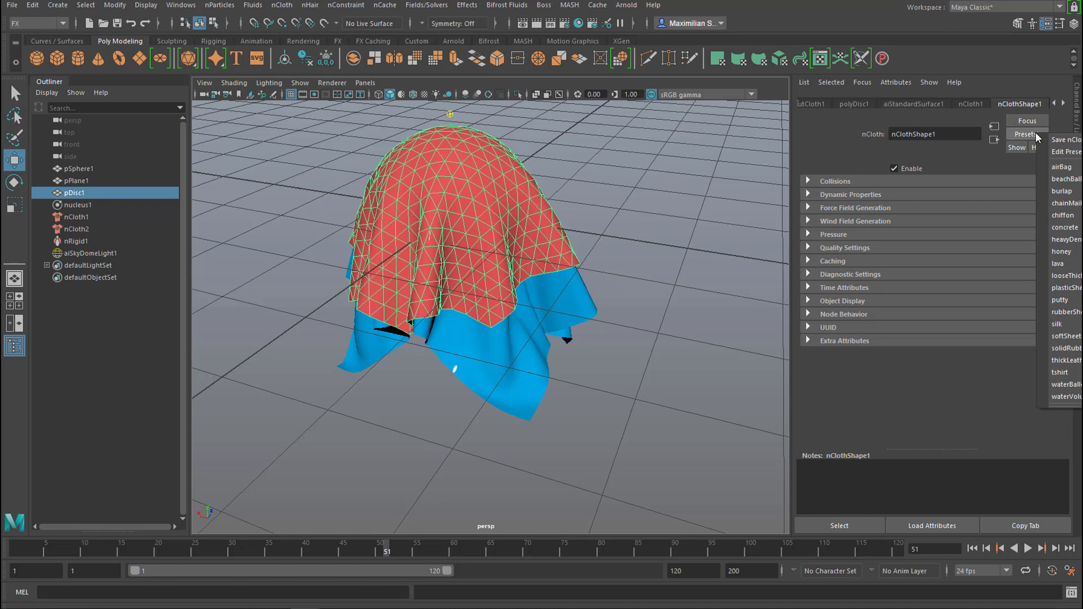
mouse_move(1061, 372)
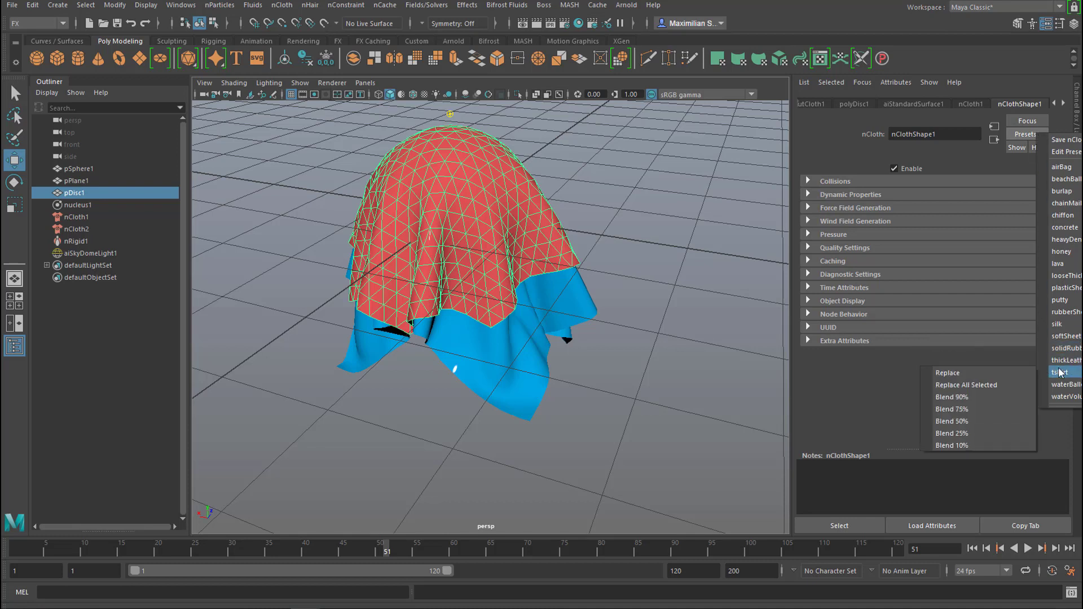
click(986, 373)
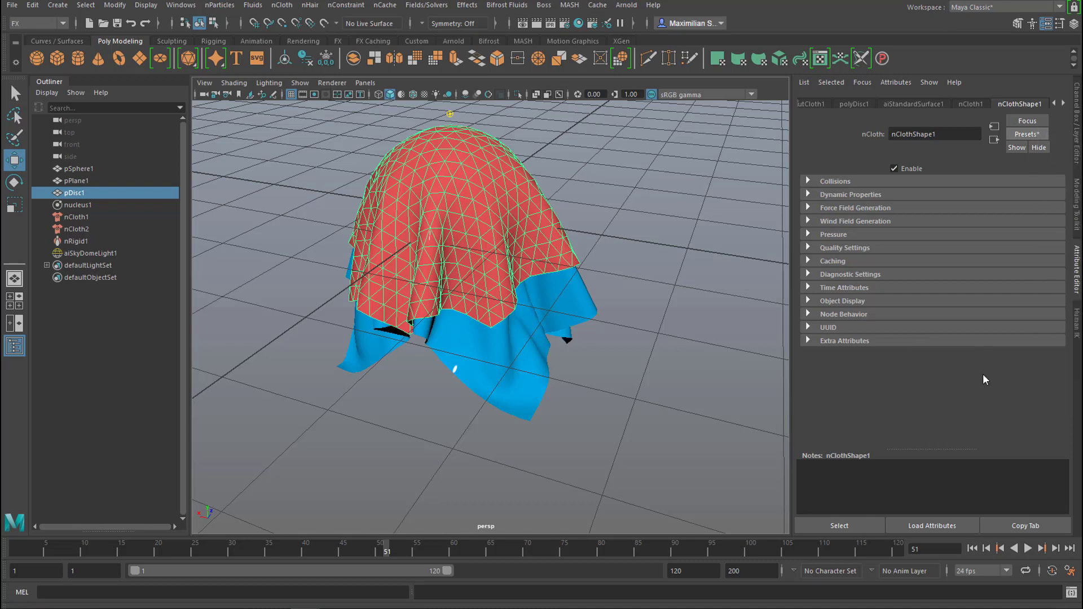
Step: Rewind to frame 1, frame the disc in view and play the simulation with the new cloth presets
click(972, 548)
key(f)
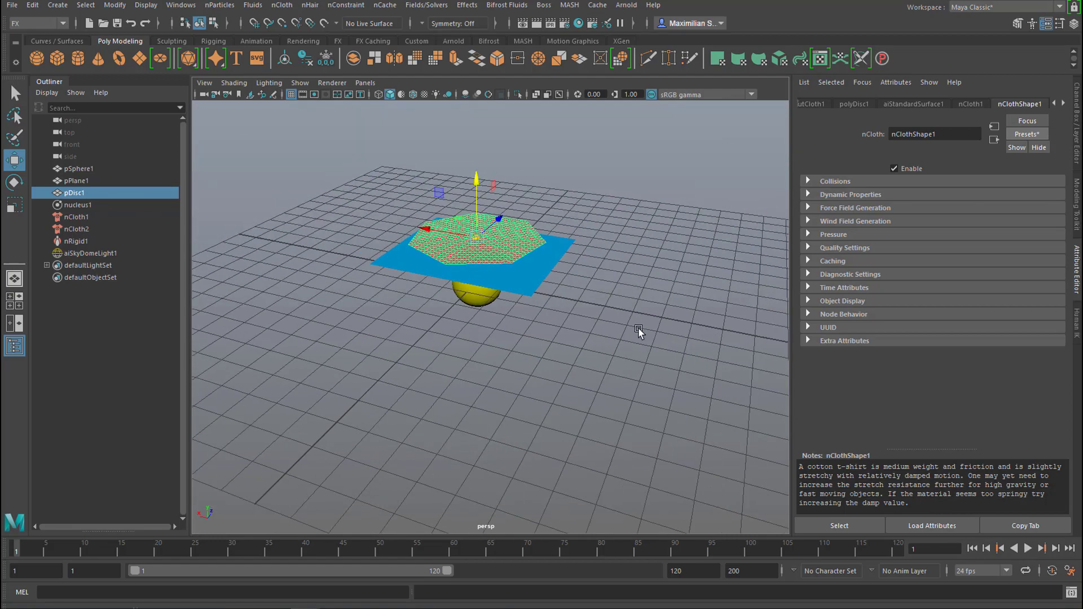
click(1027, 548)
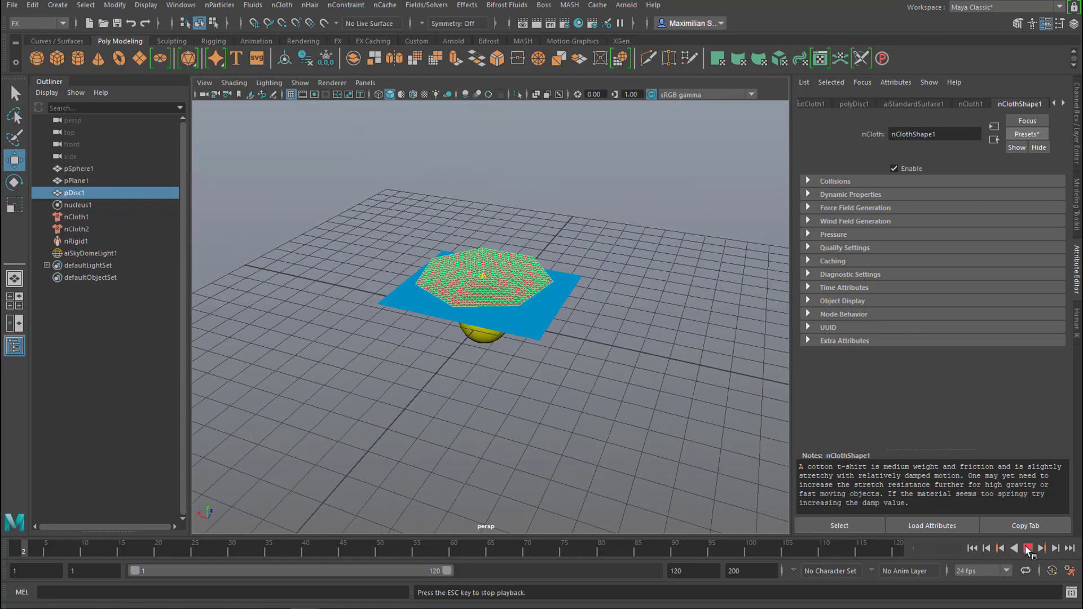